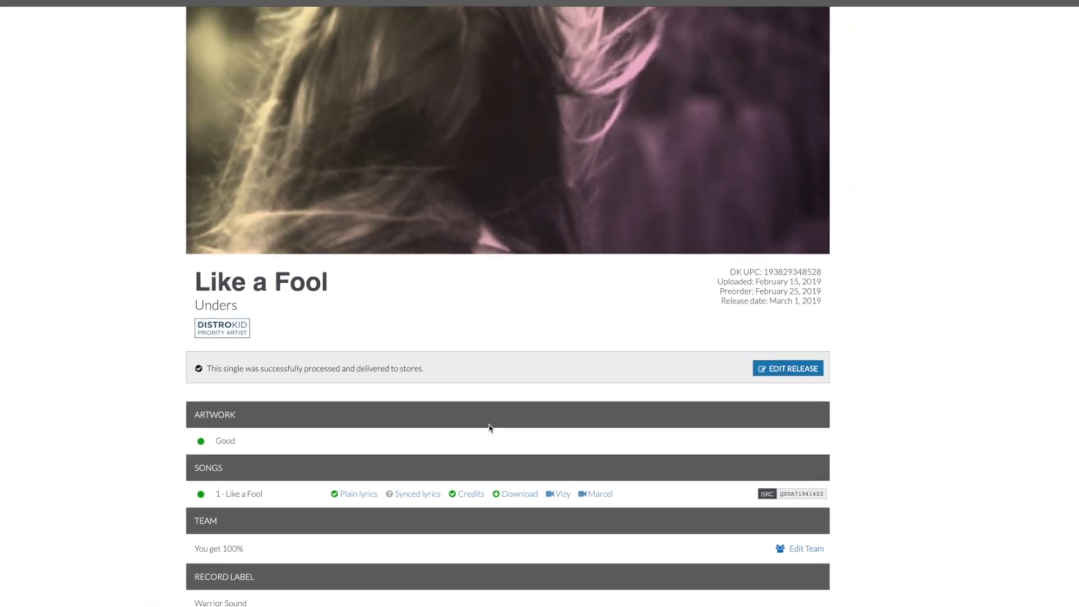
Load the Initialize preset from the preset list to return Hive 2 to its default patch
scroll(426, 226, "down", 8)
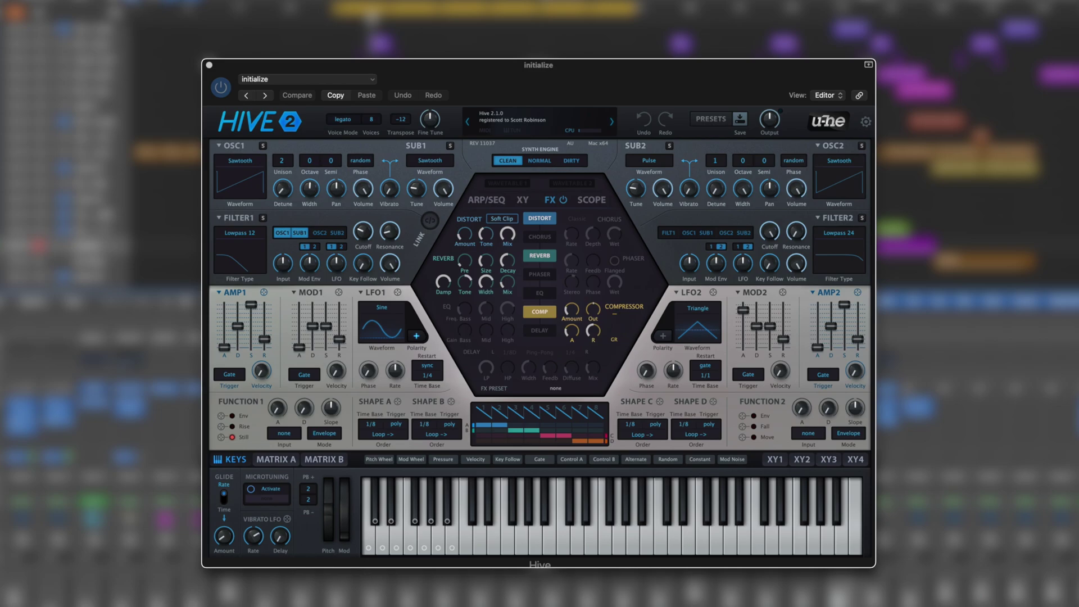
left_click(547, 121)
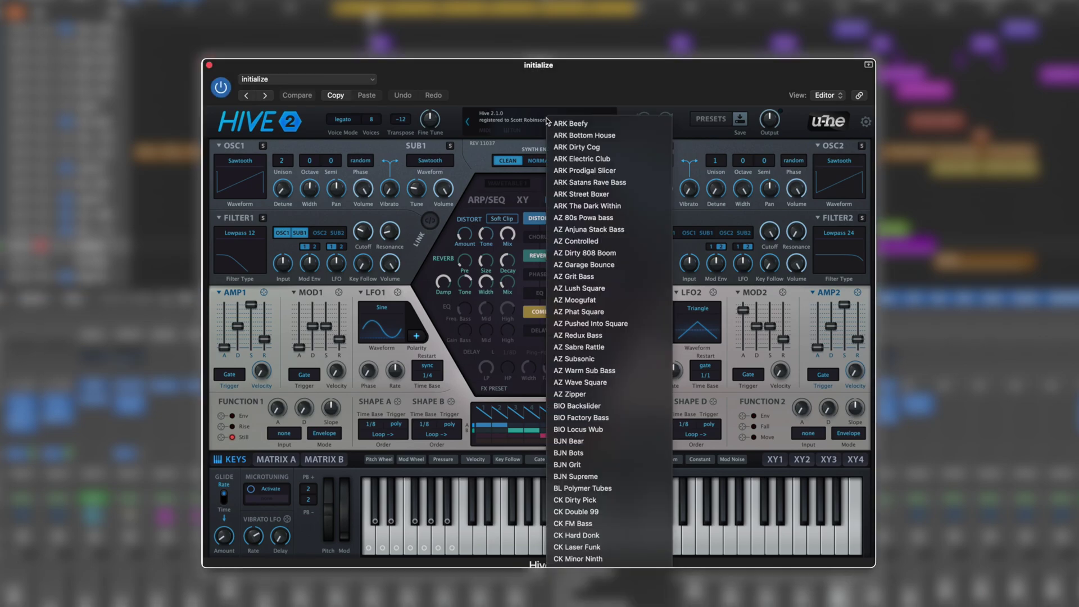
scroll(585, 327, "down", 20)
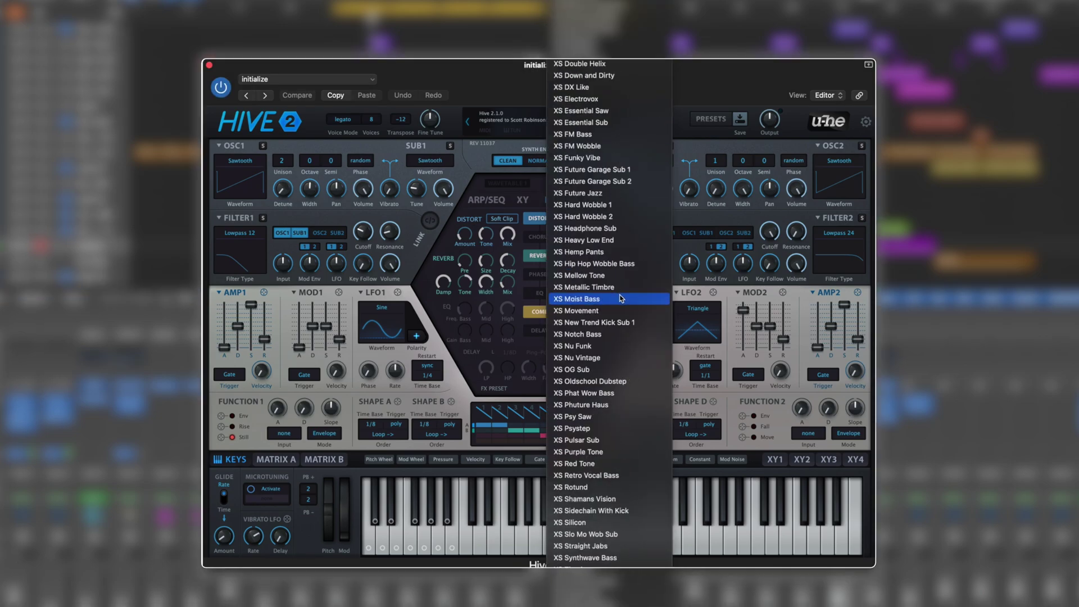
key("Return")
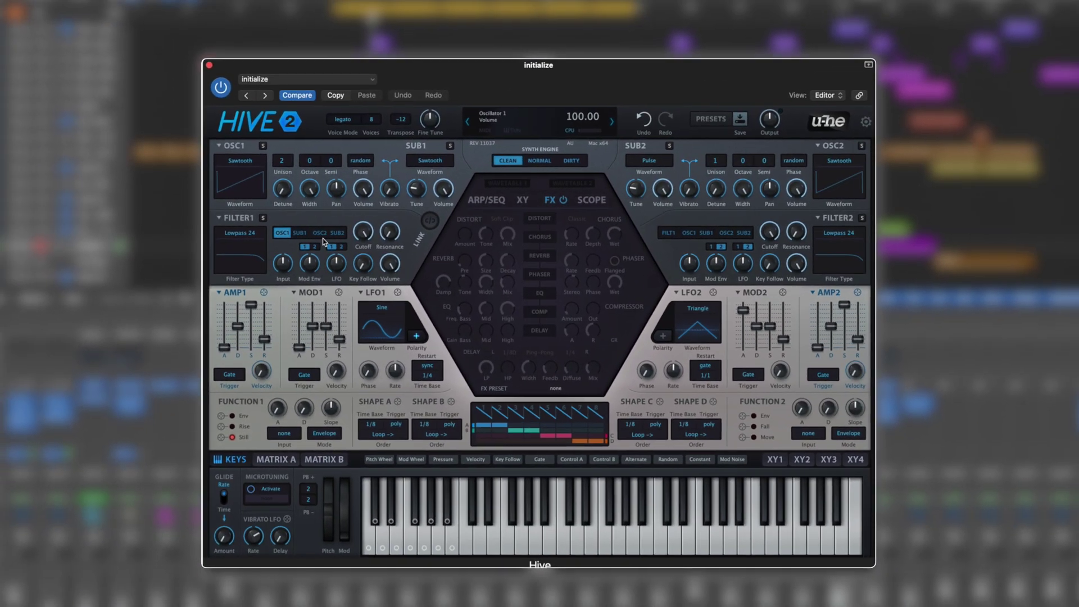
Route OSC2 and SUB1 into Filter 1, detuning OSC2 to 8 and leaving SUB1 tuned at 0
left_click(556, 288)
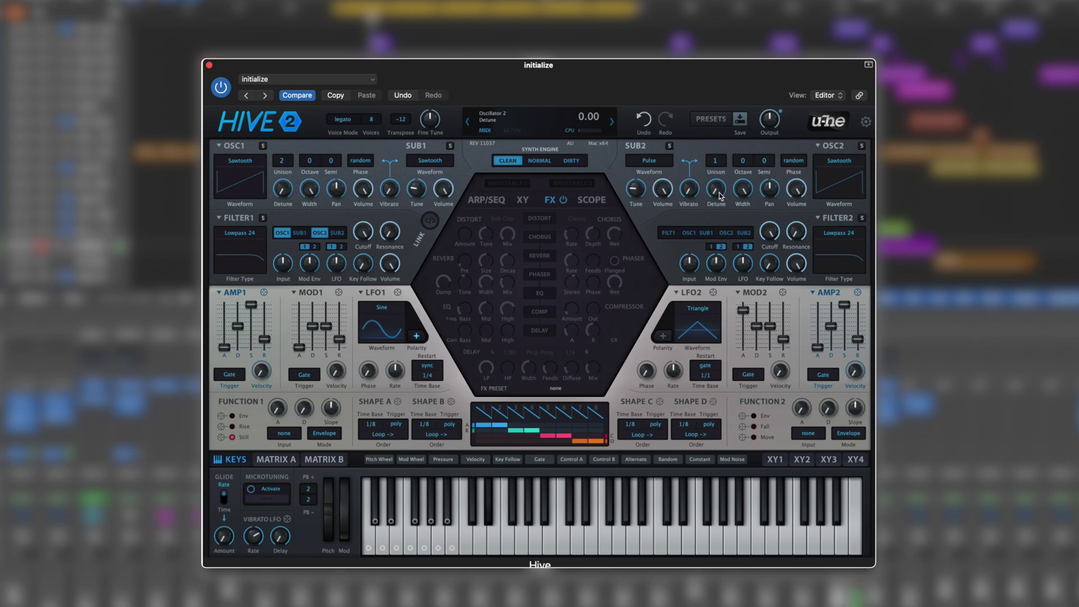
mouse_move(720, 196)
left_mouse_down()
mouse_move(715, 126)
mouse_move(713, 202)
mouse_move(715, 115)
mouse_move(716, 203)
left_mouse_up()
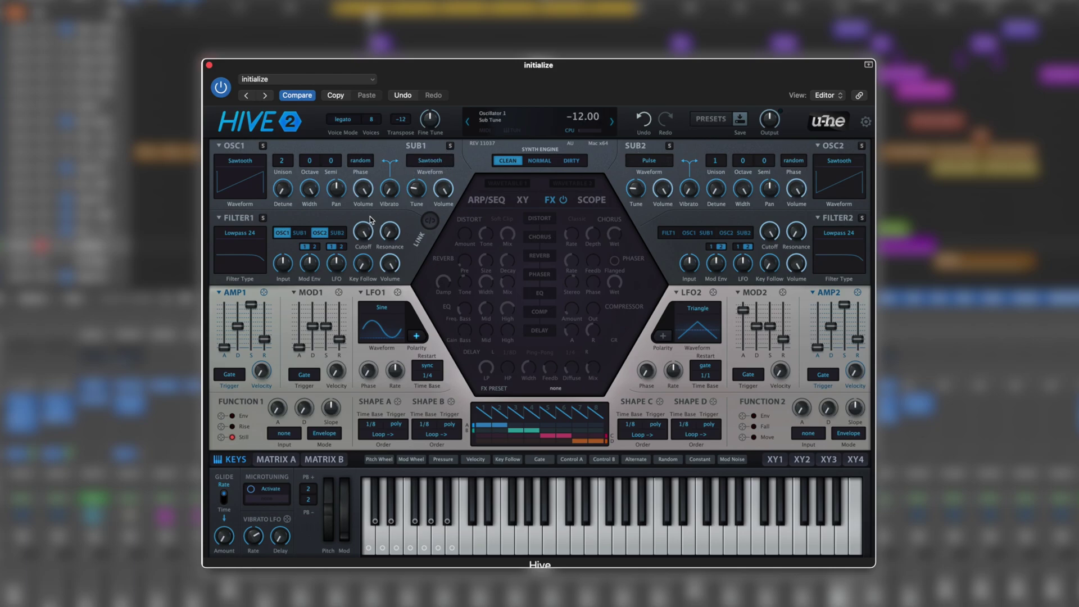
left_click(304, 235)
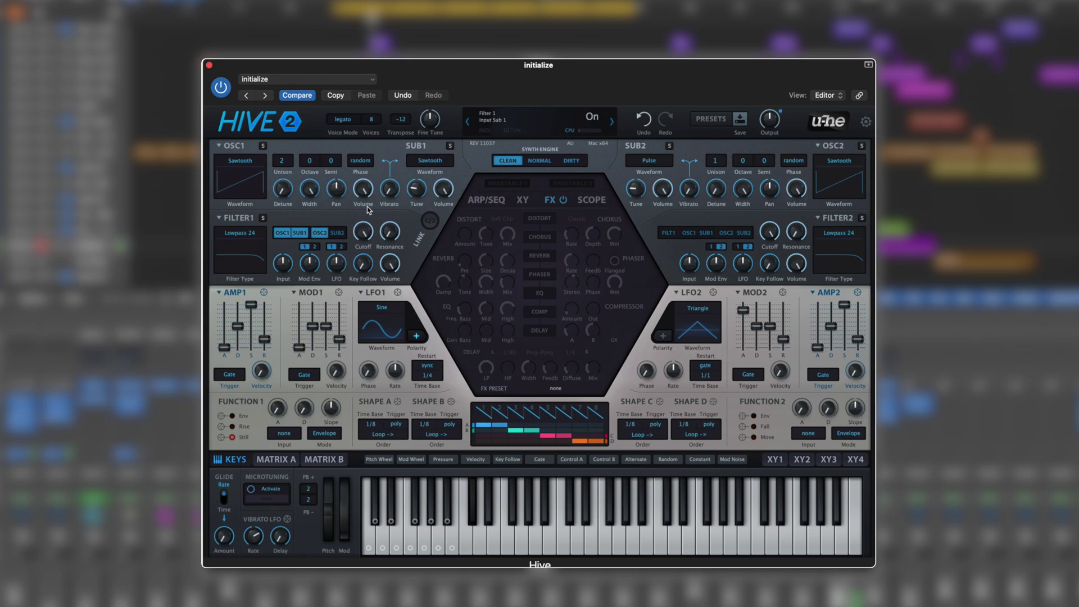
left_click_drag(416, 190, 420, 236)
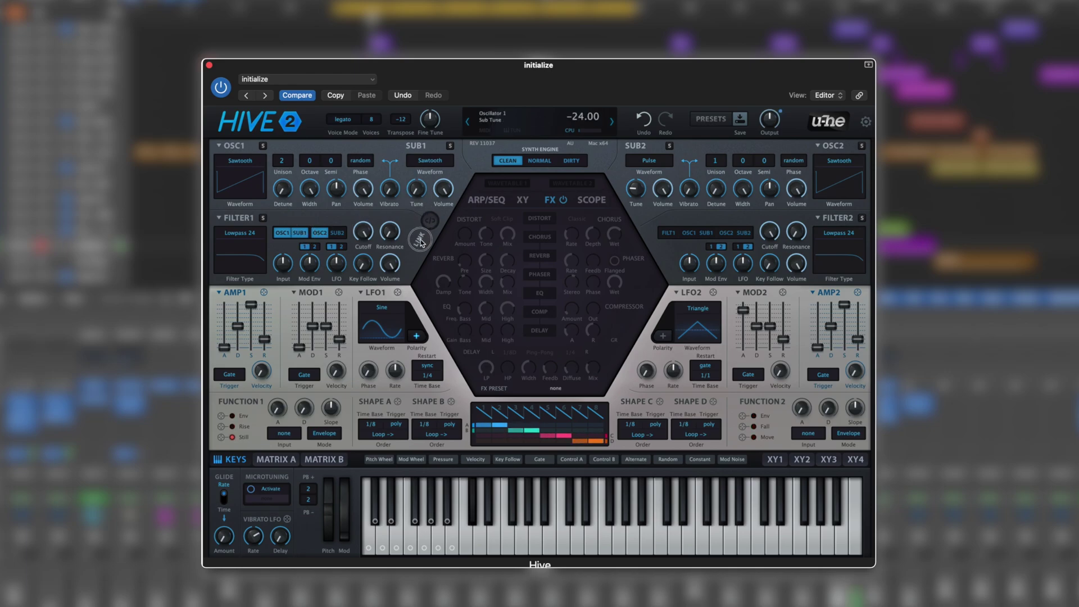
left_click_drag(420, 241, 422, 156)
Tune SUB2 to about -2, move it from Filter 1 to Filter 2, and set Filter 2 to Highpass
left_click(338, 233)
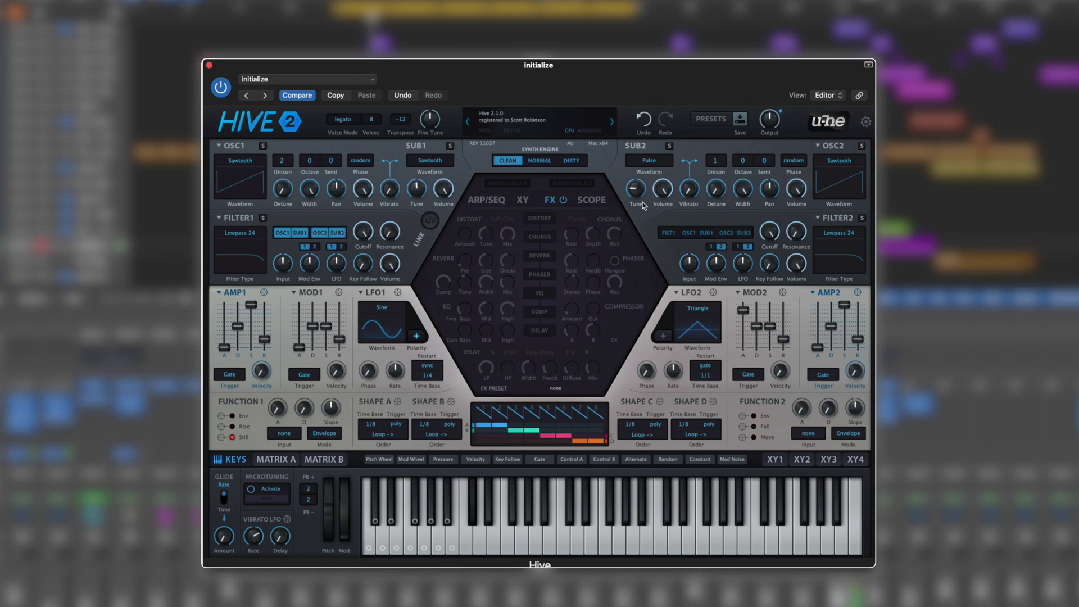
left_click_drag(636, 188, 636, 157)
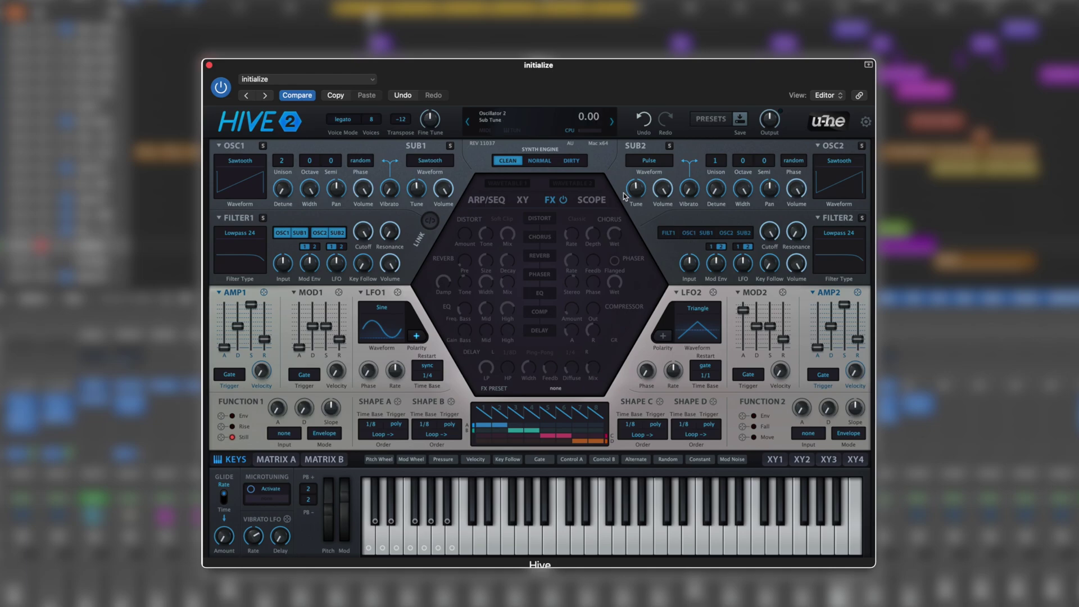
left_click(746, 233)
left_click(337, 233)
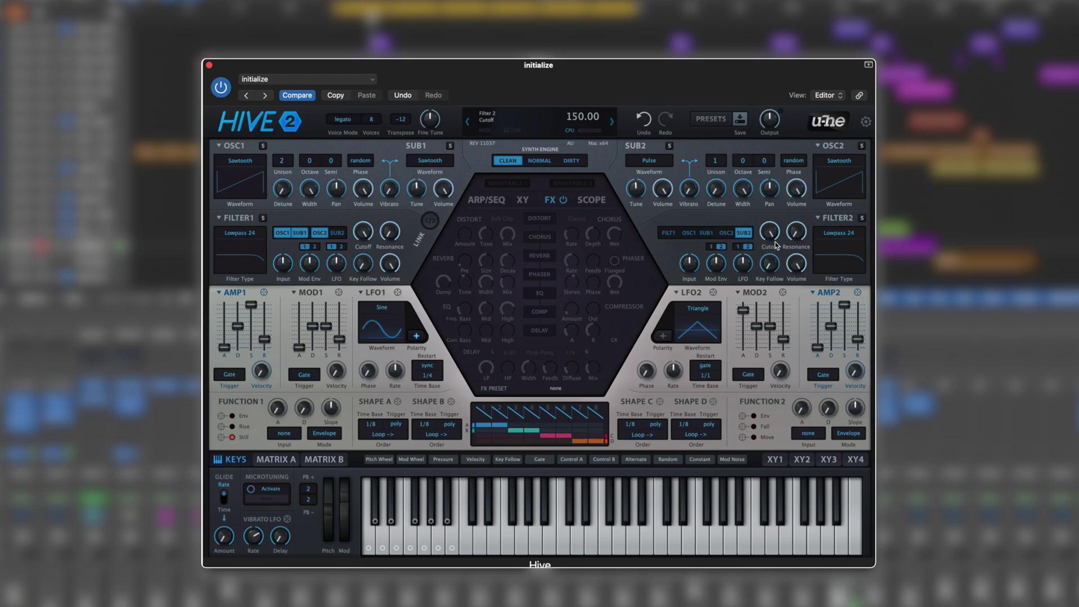
left_click(842, 236)
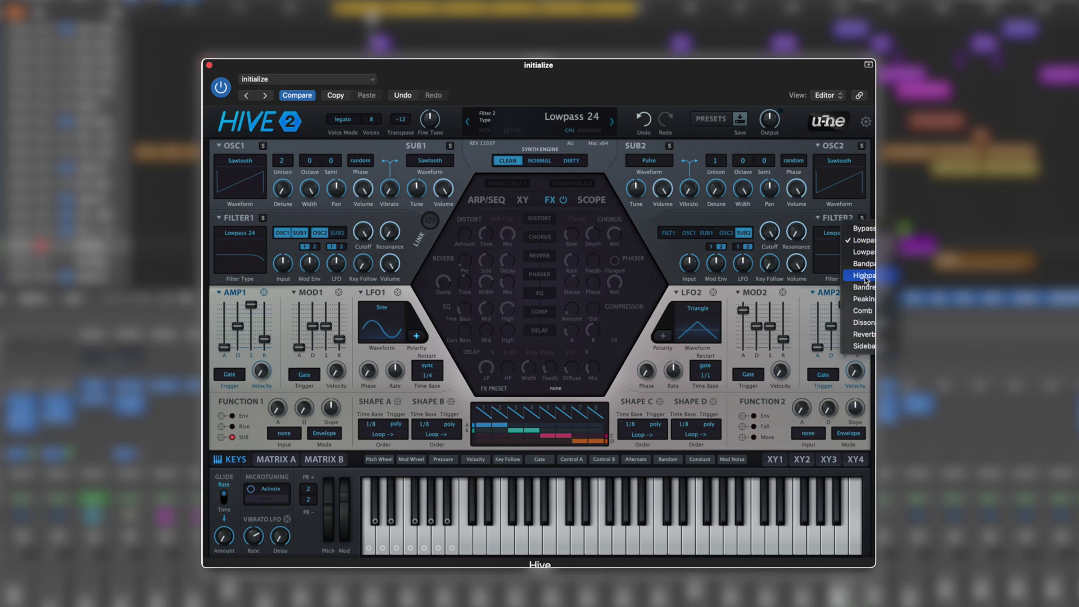
left_click(864, 276)
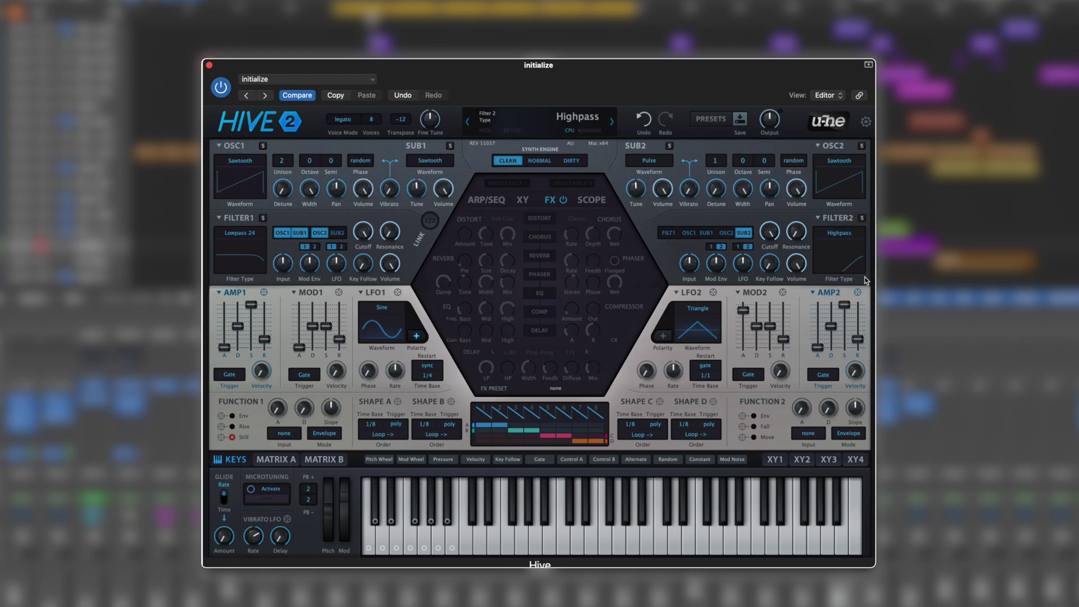
Raise Filter 2 cutoff to 145 and switch Oscillator 1's waveform from Sawtooth to Wavetable
mouse_move(770, 231)
left_mouse_down()
mouse_move(781, 253)
mouse_move(785, 231)
left_mouse_up()
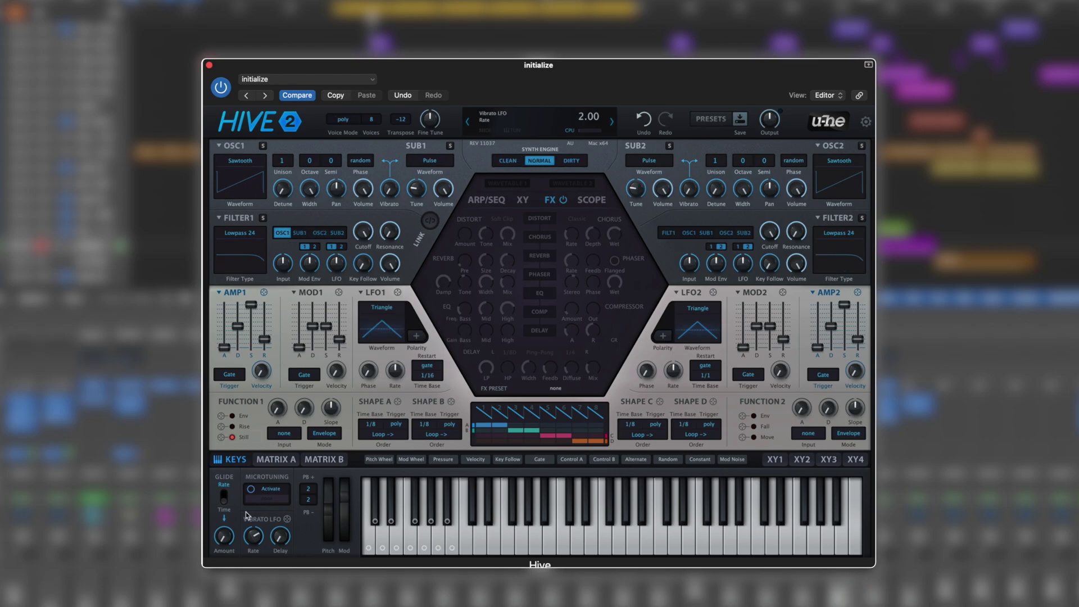
left_click(242, 162)
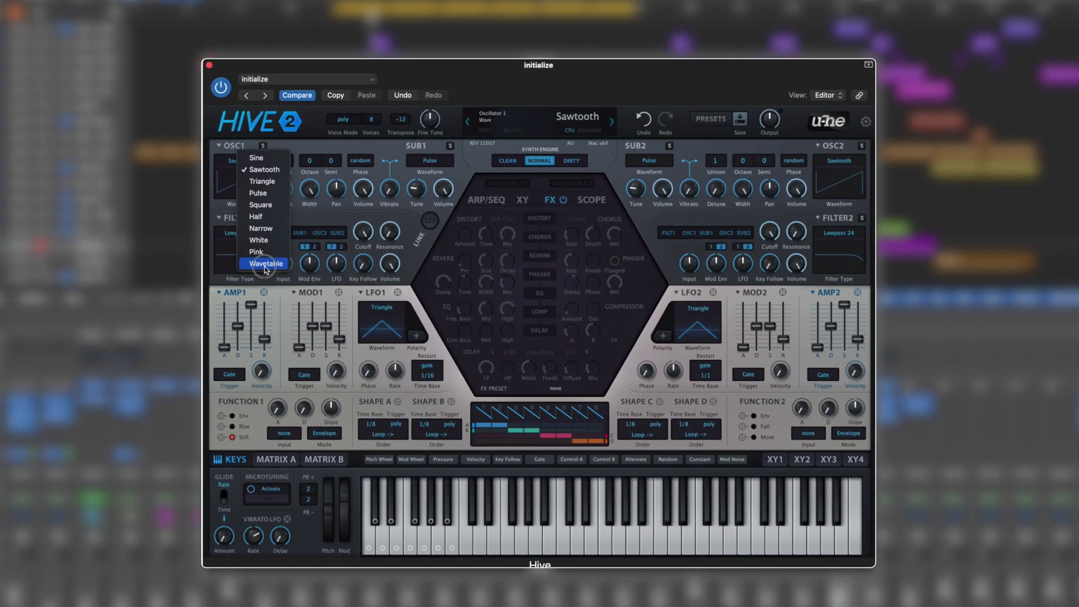
left_click(266, 263)
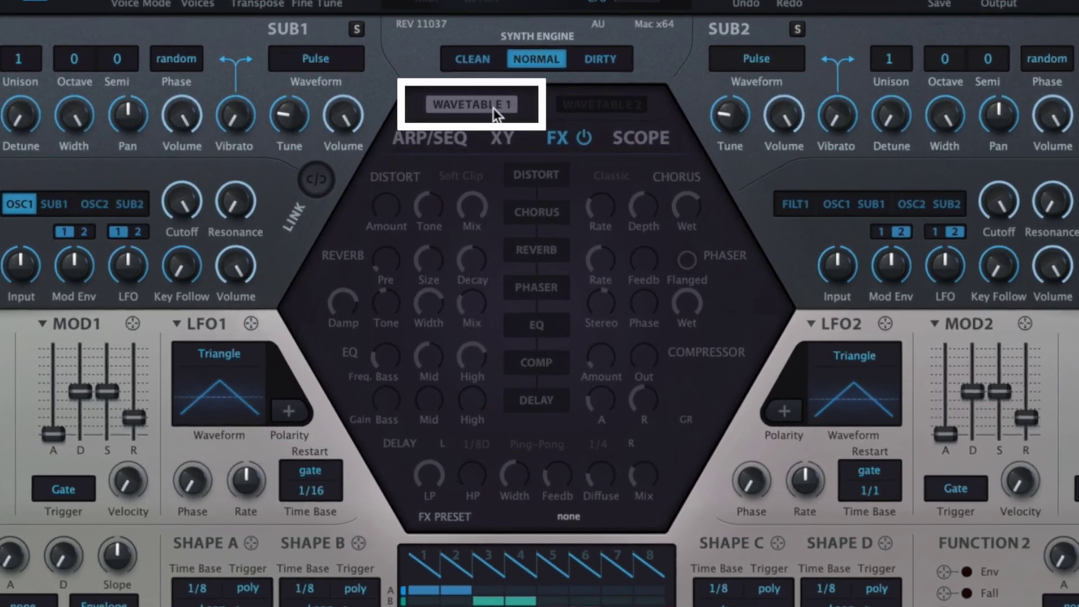
Show Oscillator 1's wavetable editor and audition stock wavetables such as Alpine Water while sweeping Position
left_click(446, 106)
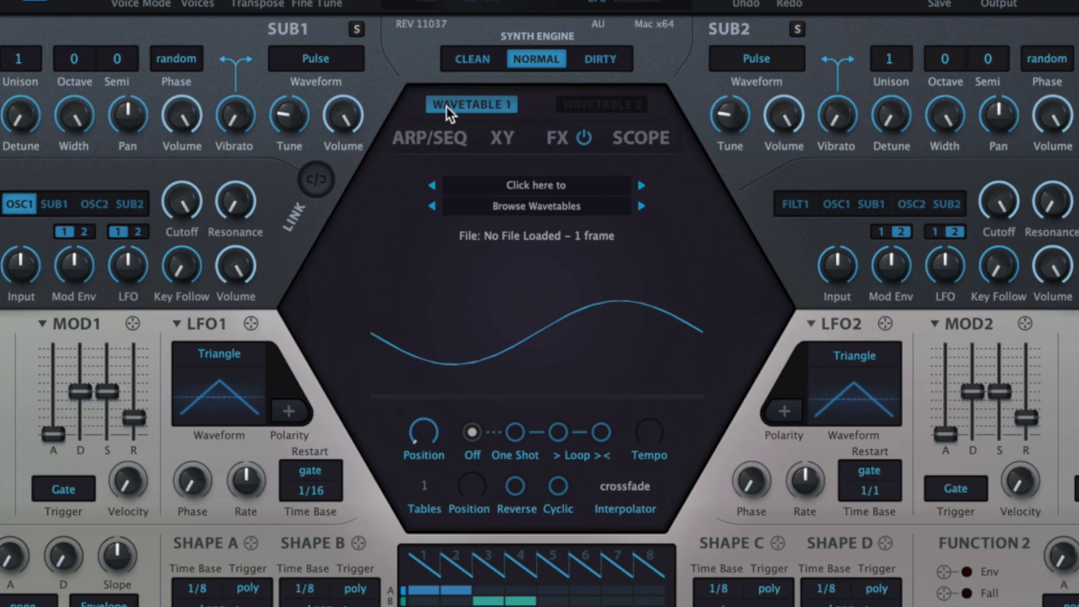
left_click_drag(423, 433, 440, 556)
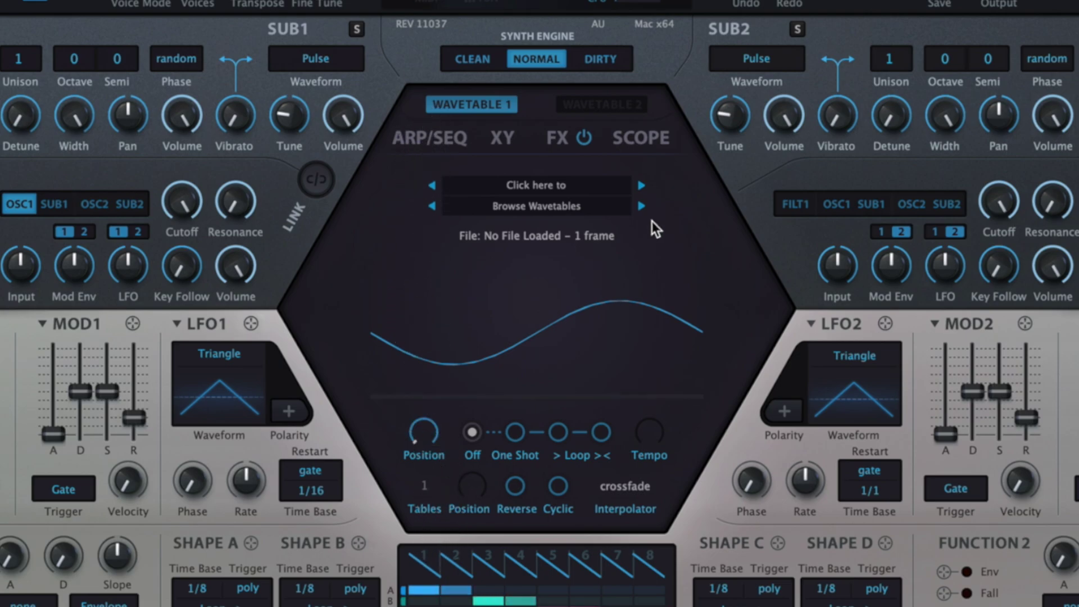
left_click(641, 186)
left_click_drag(426, 435, 473, 278)
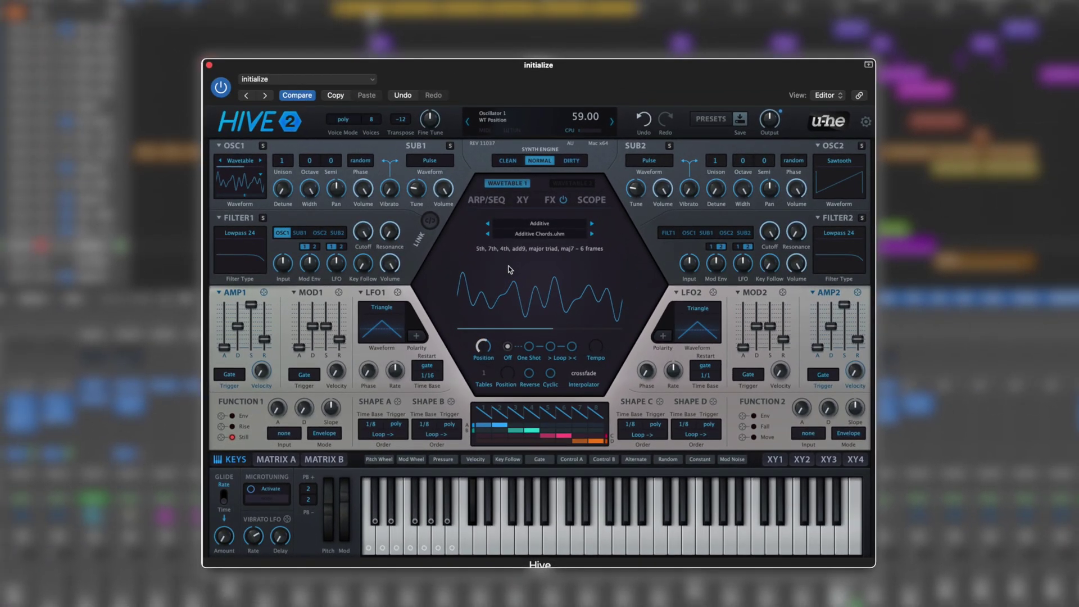
left_click(592, 233)
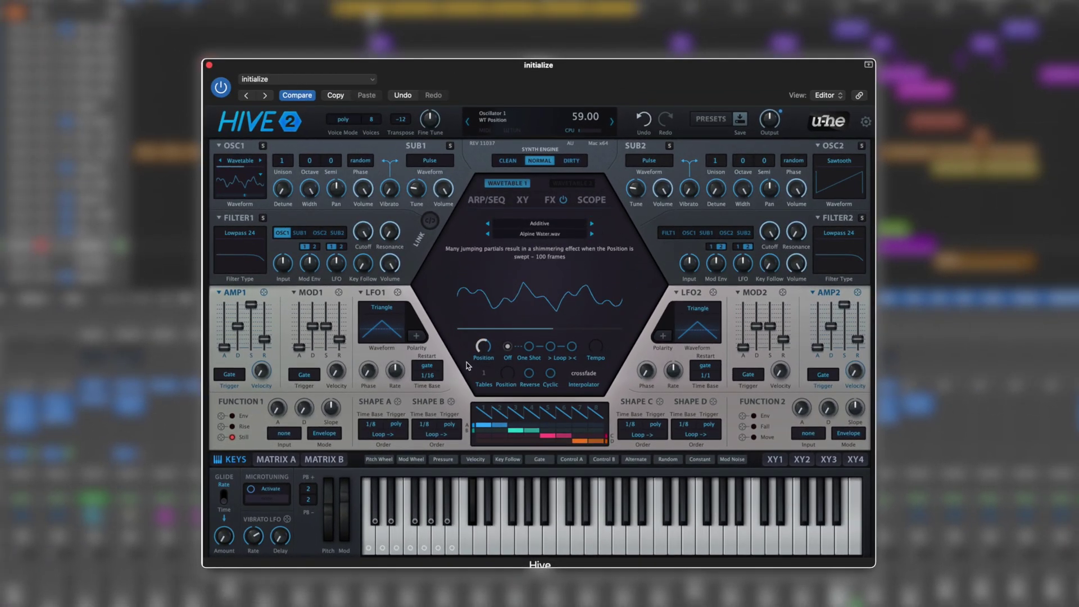
left_click(486, 328)
left_click_drag(486, 329, 510, 314)
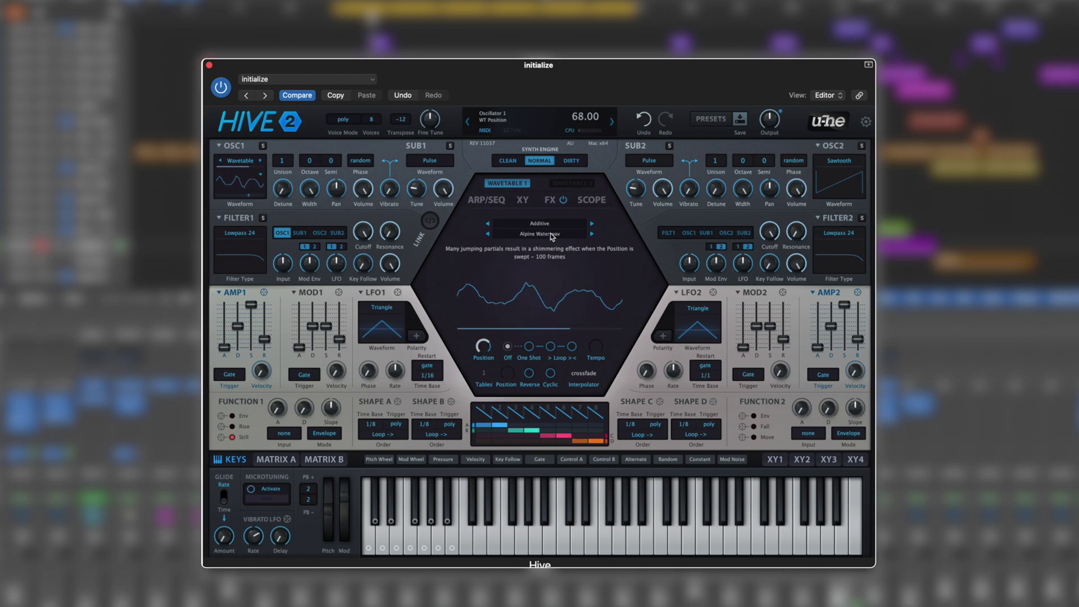
Unload the current wavetable from the browser menu so no file is loaded
left_click(539, 226)
mouse_move(569, 242)
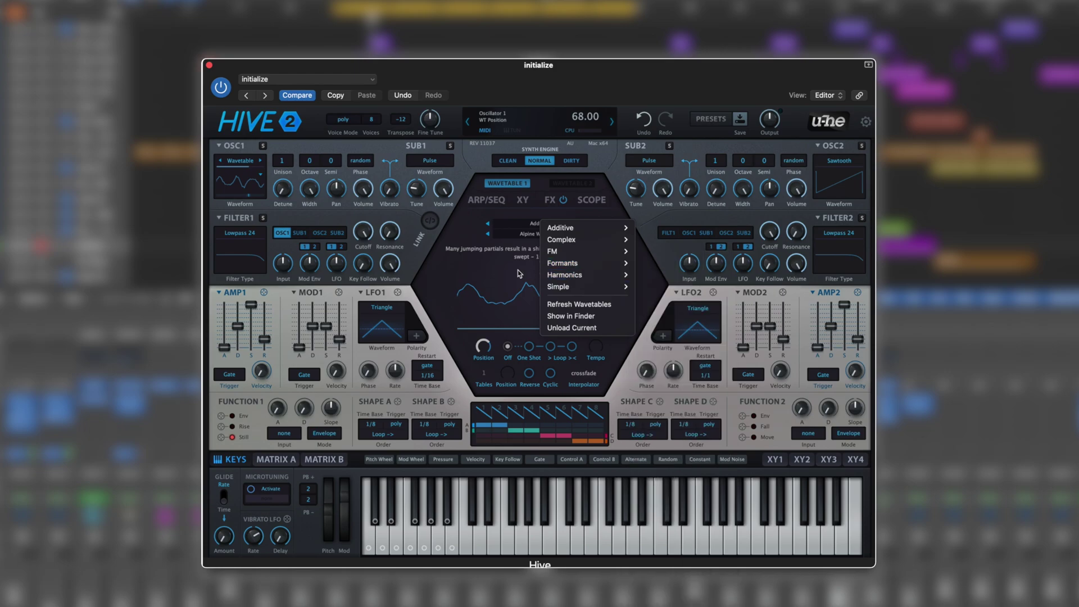
left_click(496, 274)
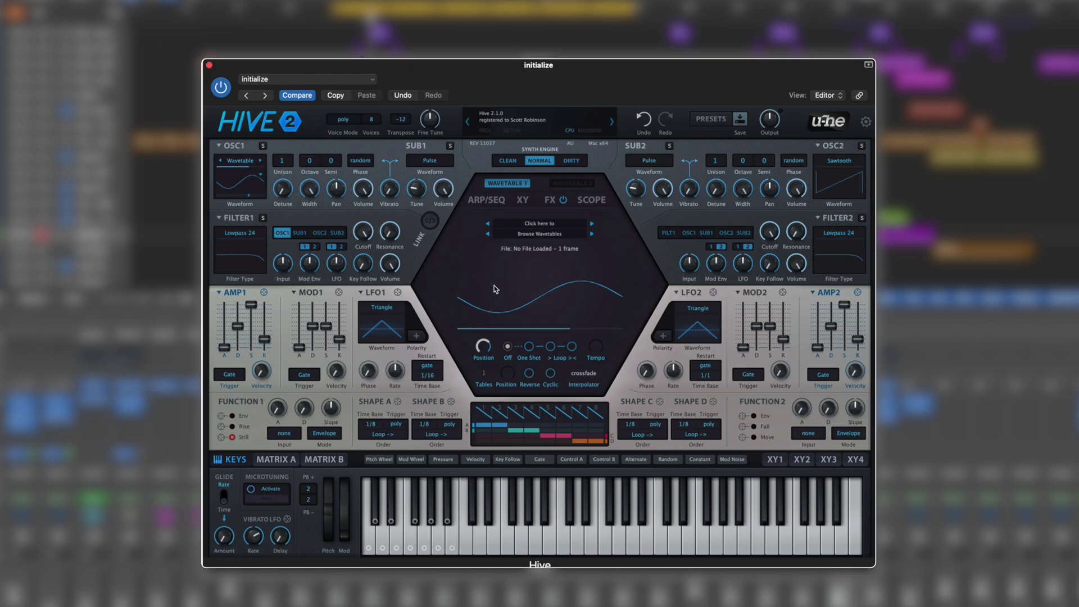
left_click(537, 228)
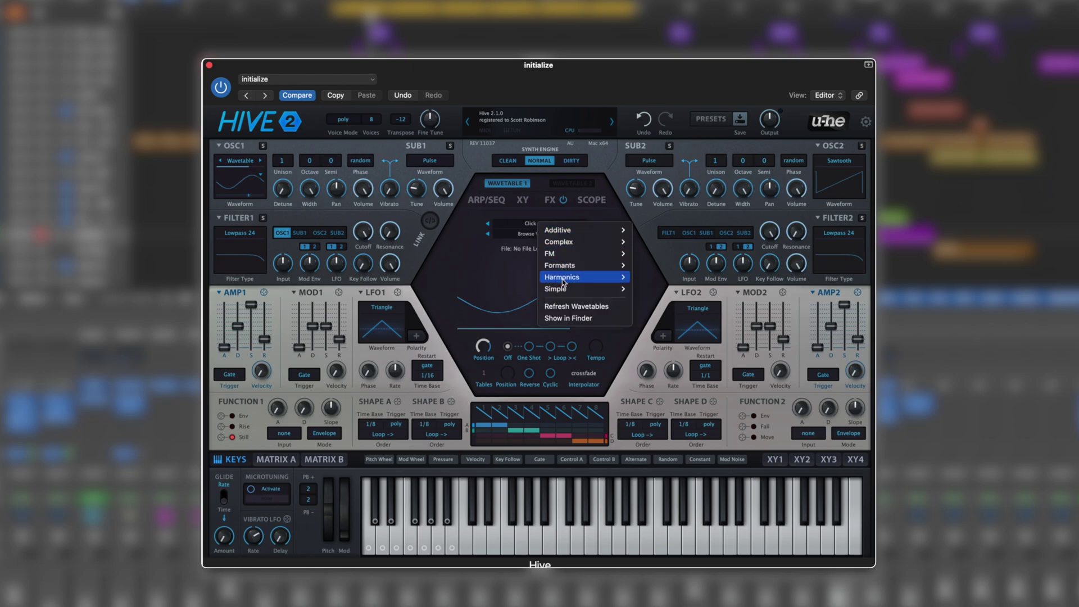
Reveal Hive's Wavetables folder in Finder and create a Custom folder inside it for the Like a Fool .wav files
left_click(560, 320)
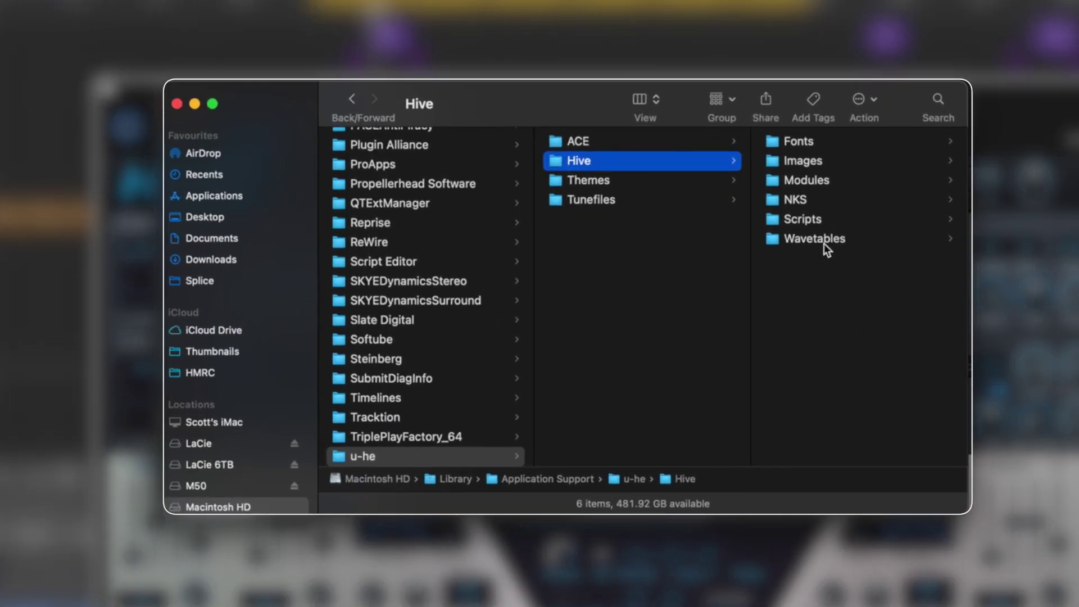
left_click(824, 241)
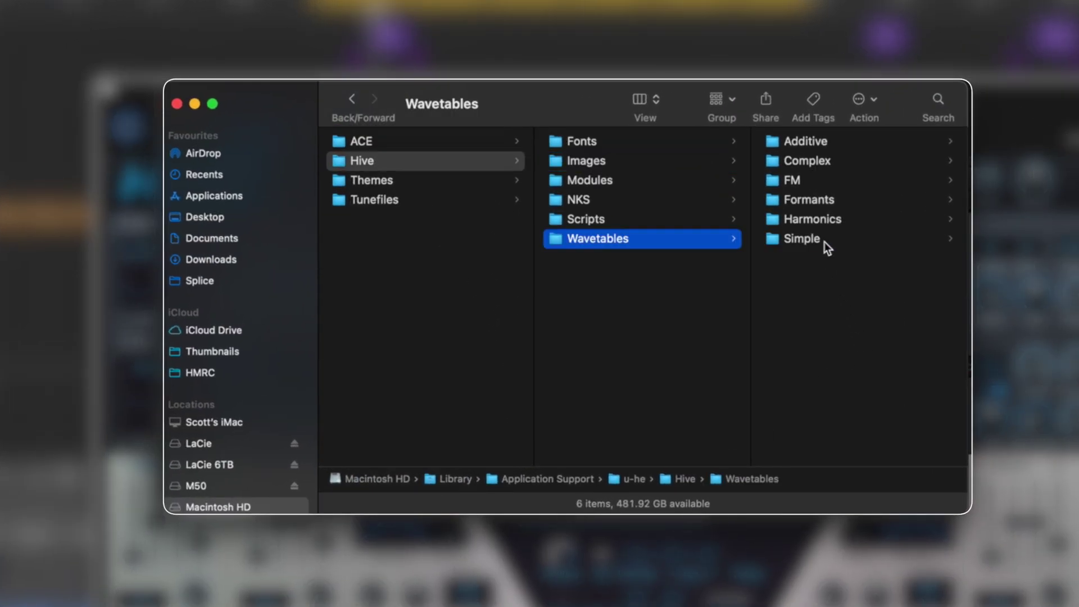
right_click(821, 306)
left_click(842, 319)
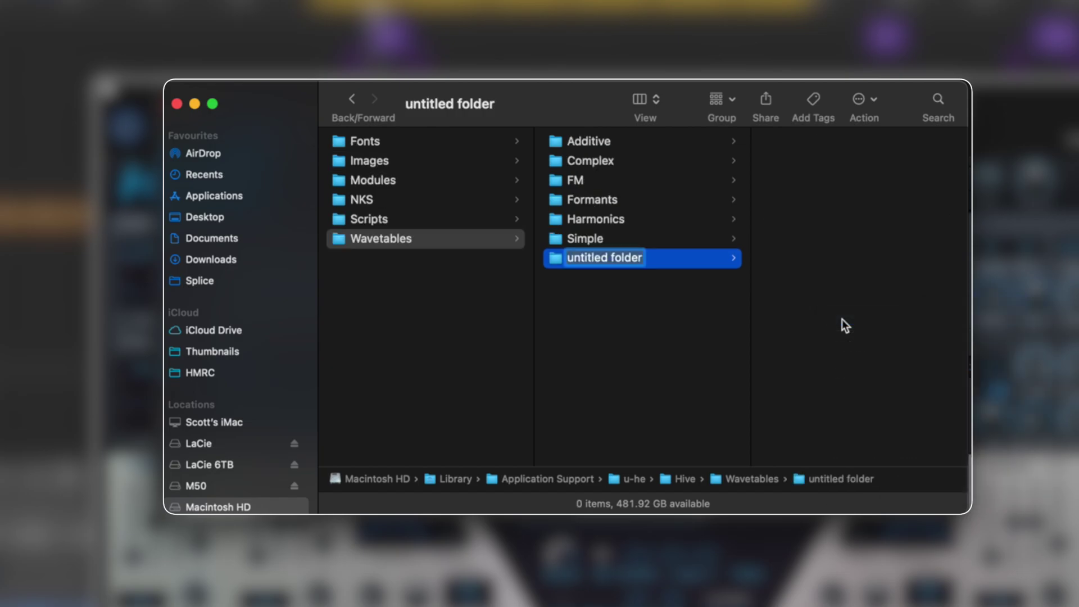
type("Custom")
key("Return")
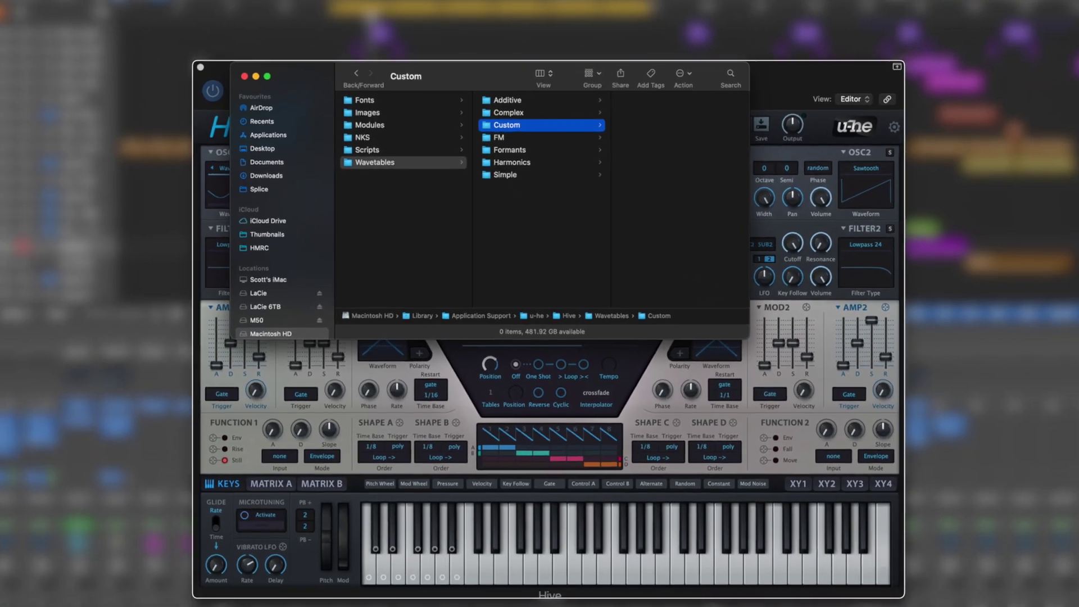
key("super+w")
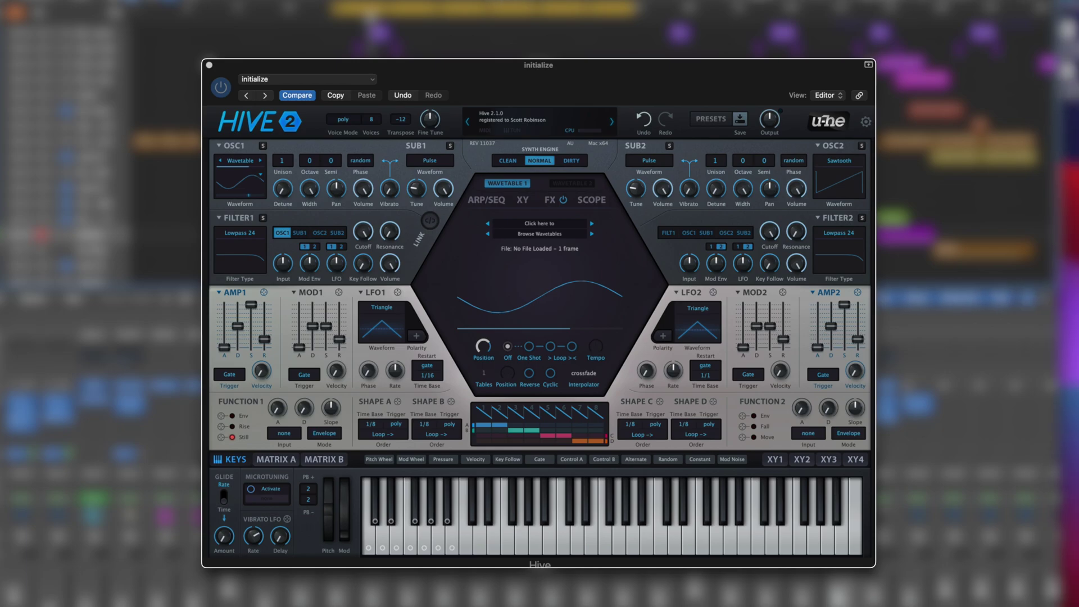
key("super+Tab")
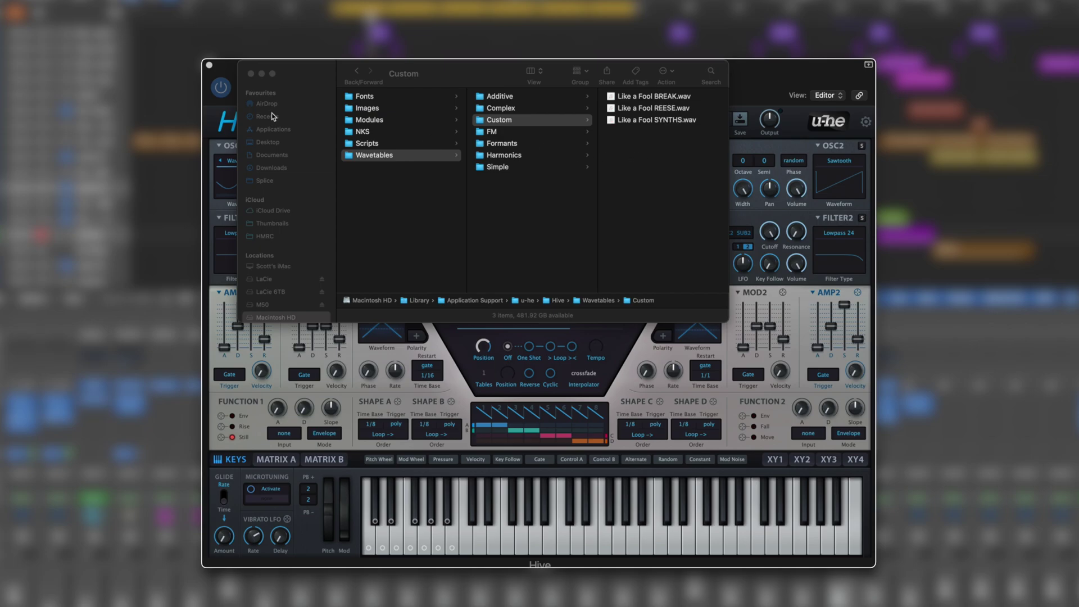
Load Custom's Like a Fool REESE.wav into Oscillator 1 from the wavetable browser
left_click(251, 74)
left_click(539, 223)
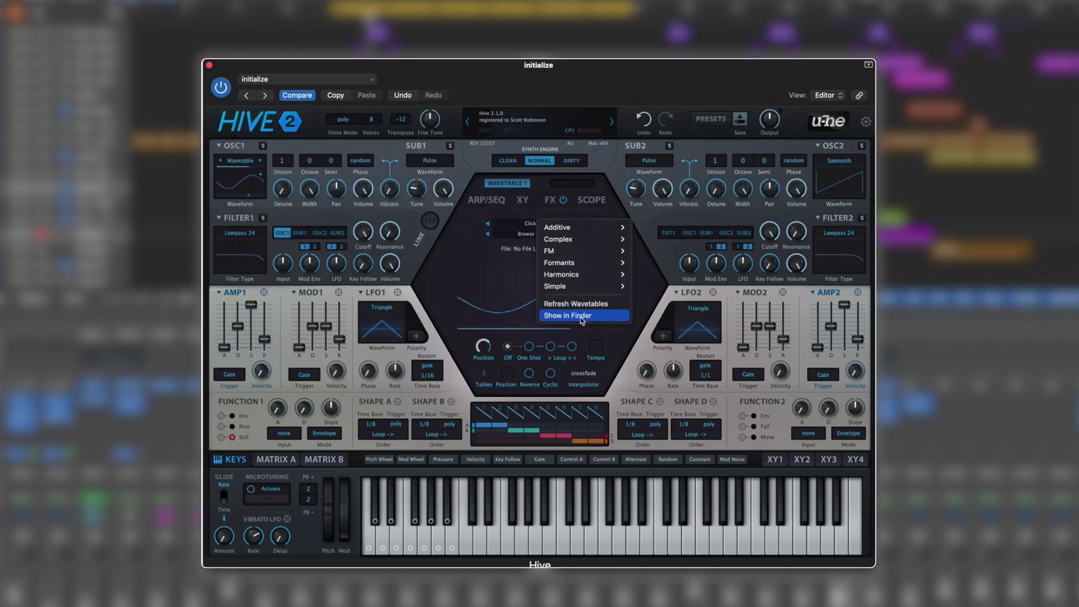
left_click(576, 310)
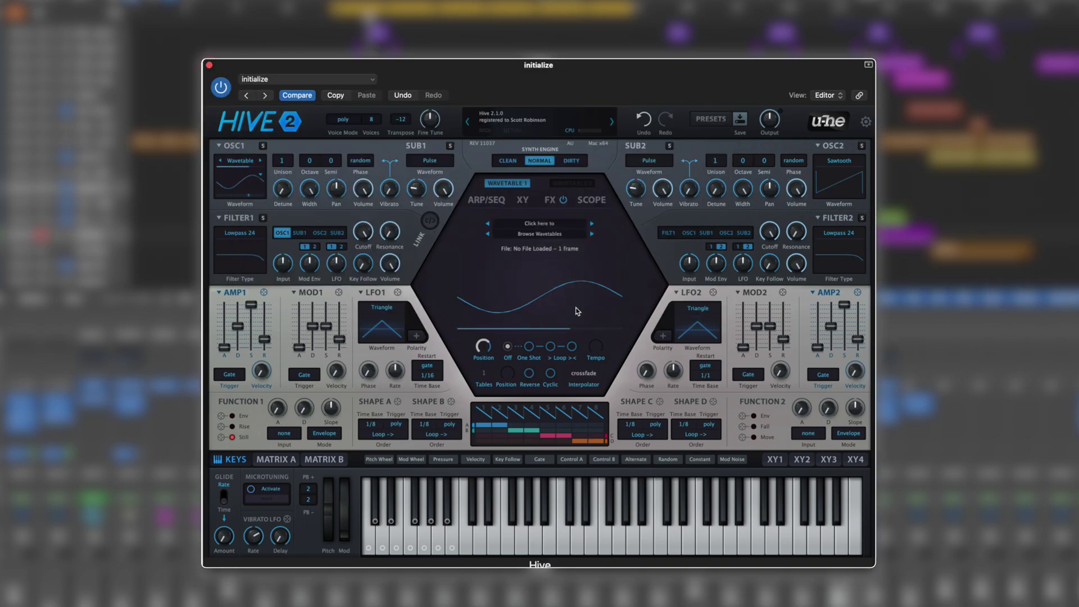
left_click(551, 225)
mouse_move(569, 269)
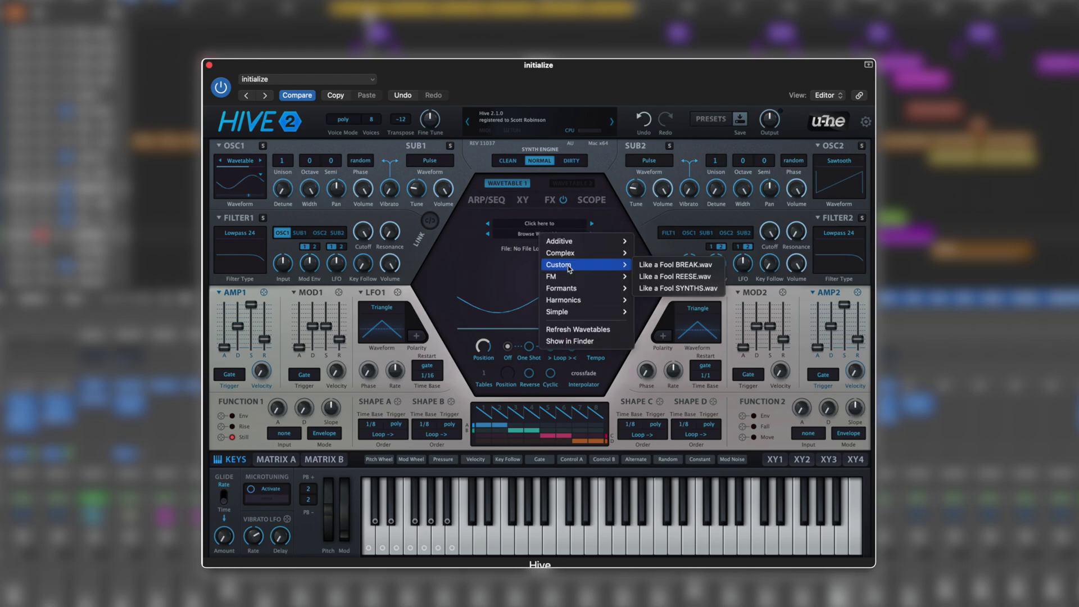
left_click(675, 277)
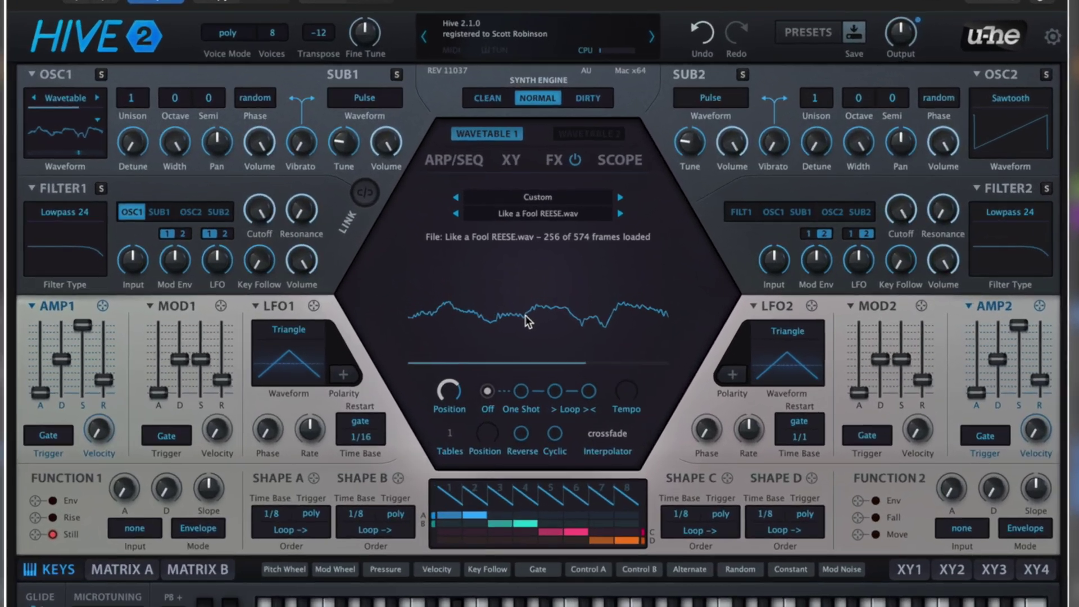
Set Oscillator 1's wavetable position to 22 and raise its unison to 3 voices
left_click_drag(484, 350, 486, 366)
left_click_drag(427, 470, 427, 534)
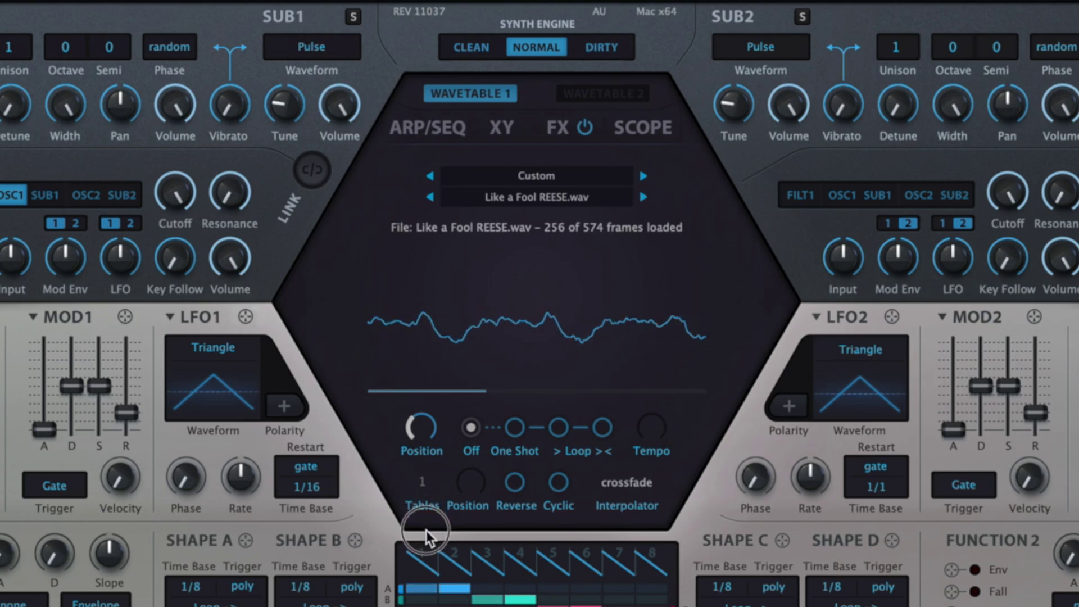
left_click_drag(418, 423, 416, 462)
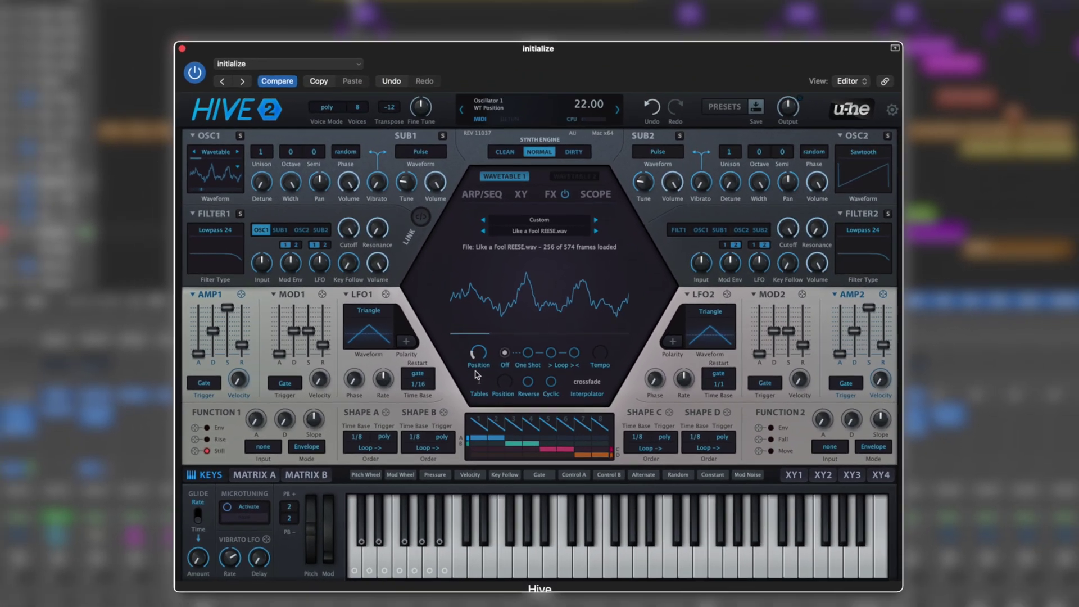
left_click(115, 91)
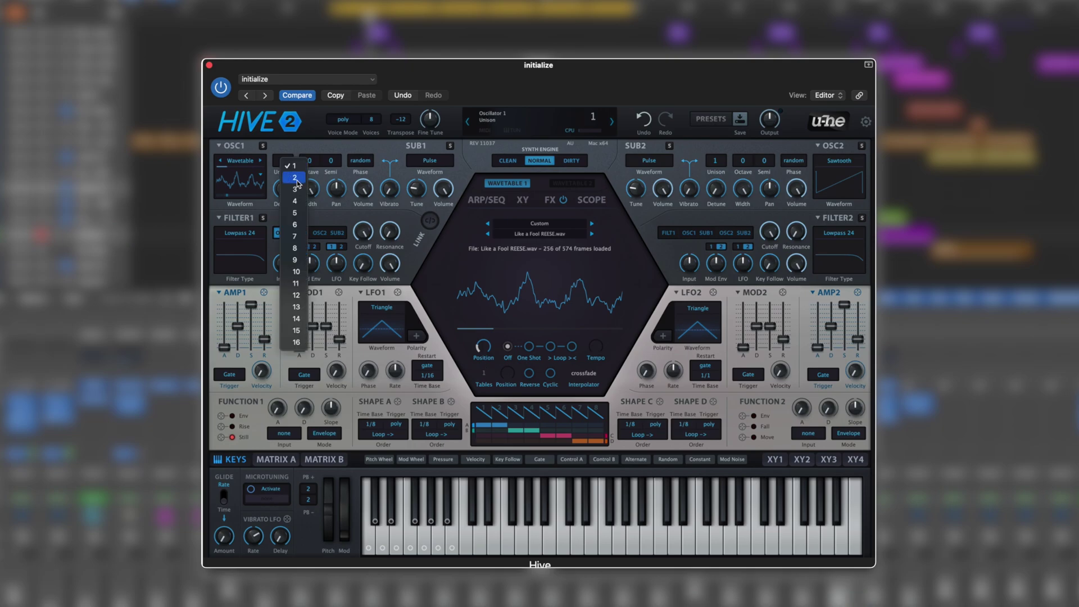
Give Oscillator 1 seven unison voices and raise its detune to 31
left_click(120, 133)
scroll(285, 195, "up", 1)
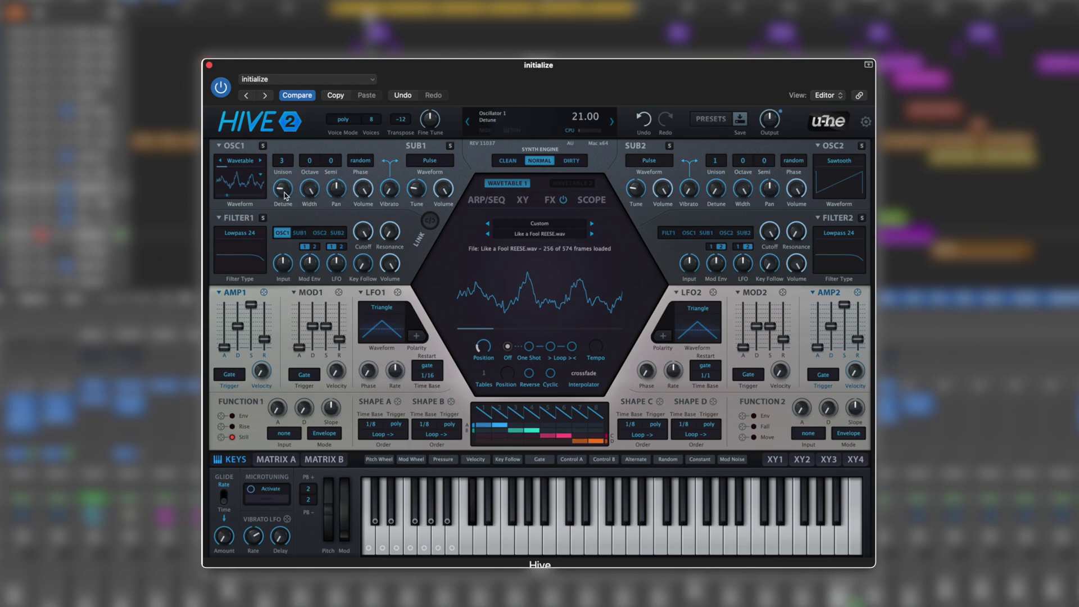
mouse_move(285, 195)
left_mouse_down()
mouse_move(285, 180)
mouse_move(285, 211)
left_mouse_up()
left_click(282, 160)
left_click(302, 216)
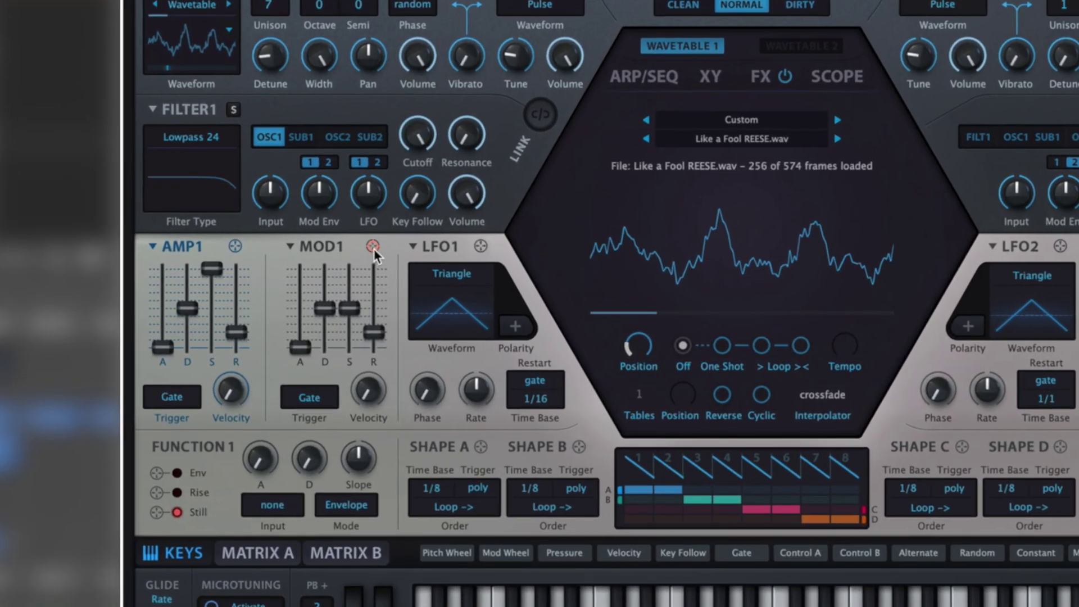
Route mod envelope 1 to Oscillator 1's wavetable position and lengthen MOD1's attack
left_click_drag(374, 249, 647, 356)
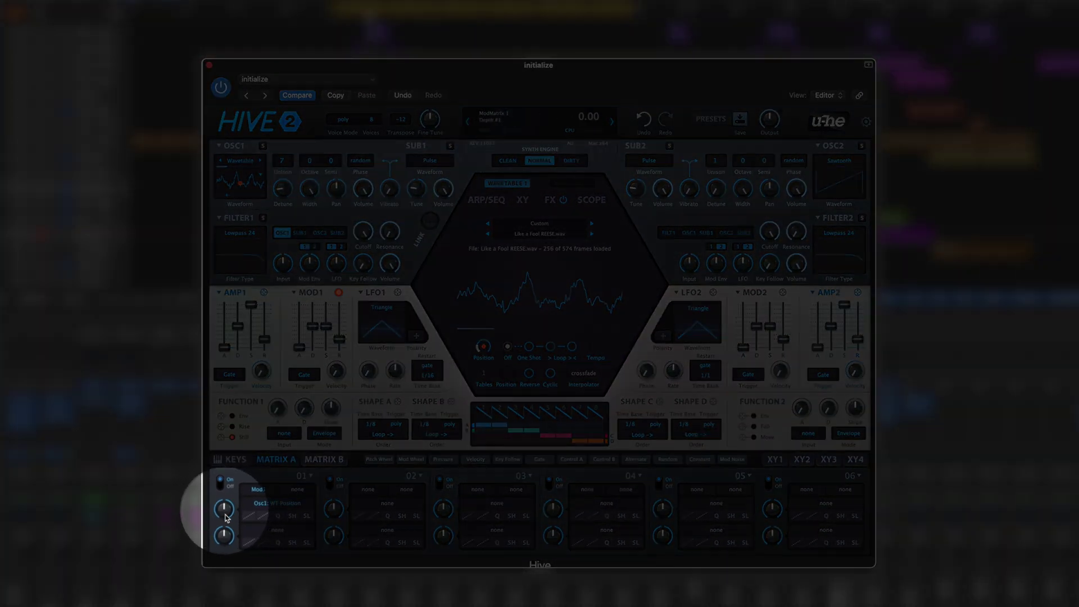
left_click_drag(226, 515, 228, 492)
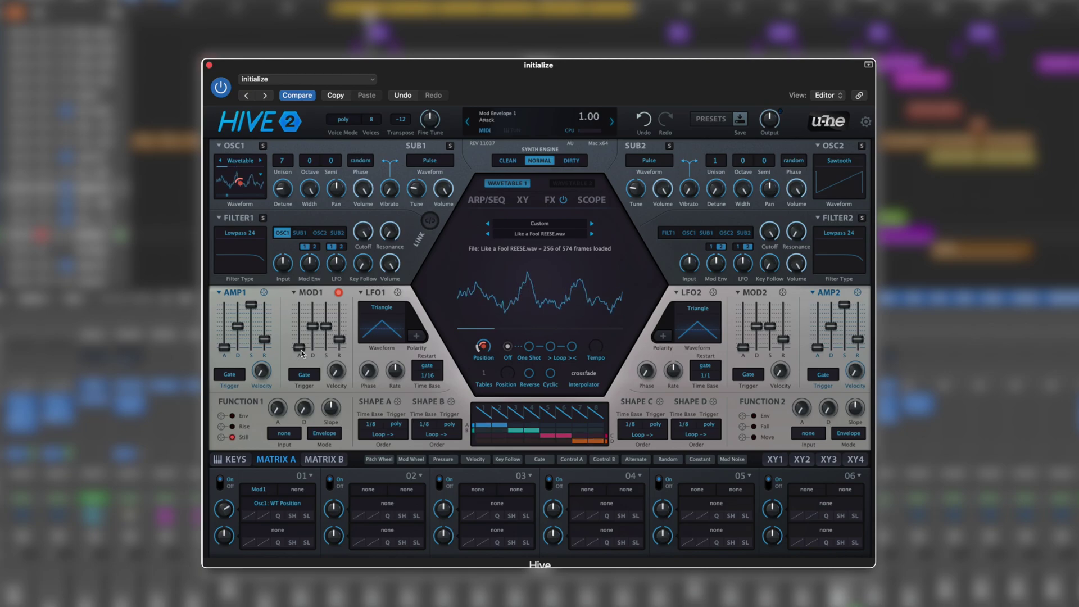
left_click_drag(299, 348, 303, 335)
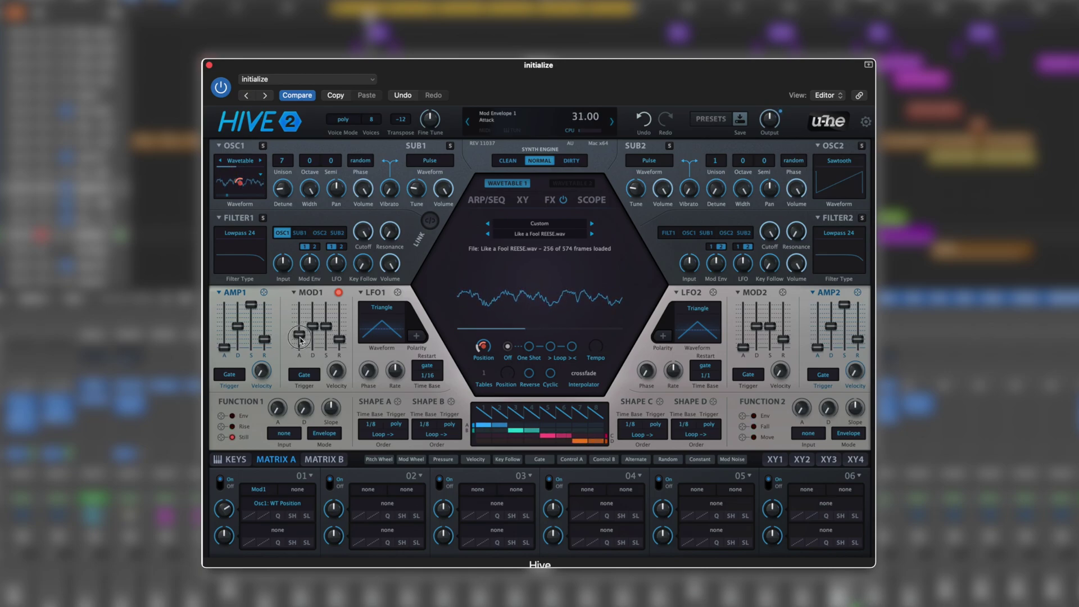
mouse_move(224, 509)
left_mouse_down()
mouse_move(228, 531)
mouse_move(227, 517)
left_mouse_up()
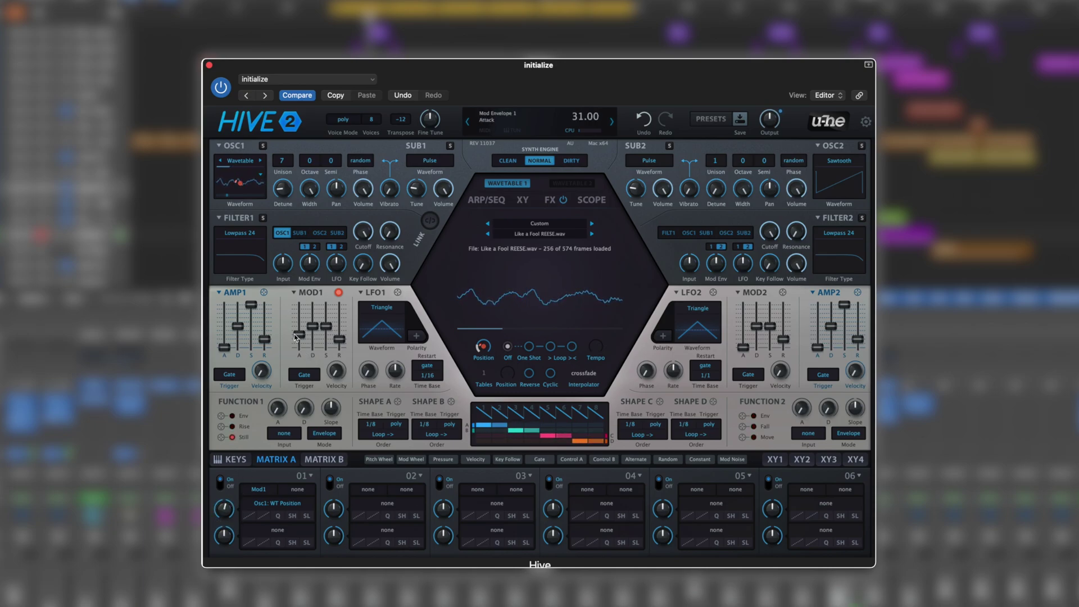
left_click_drag(299, 334, 301, 314)
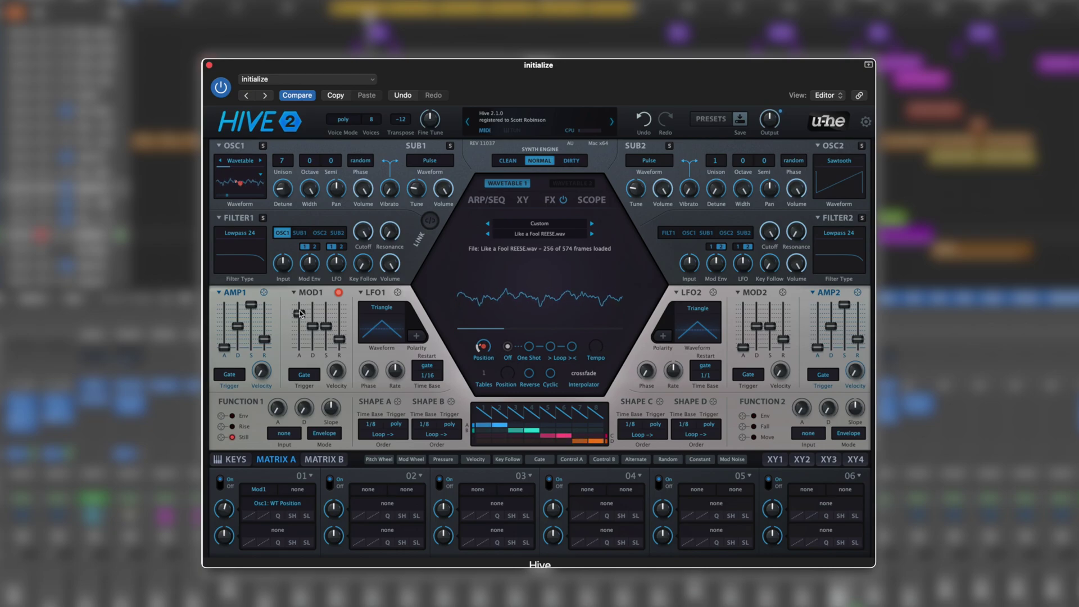
Audition the loop, one-shot and back-and-forth wavetable modes, return to Off, and set depth near 9
left_click(550, 346)
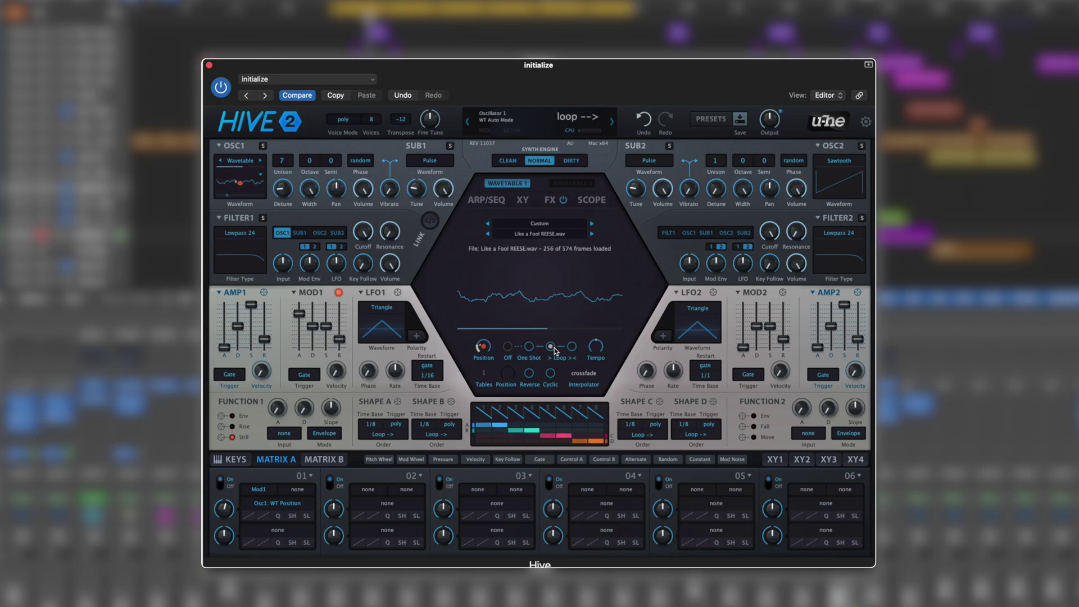
left_click(528, 349)
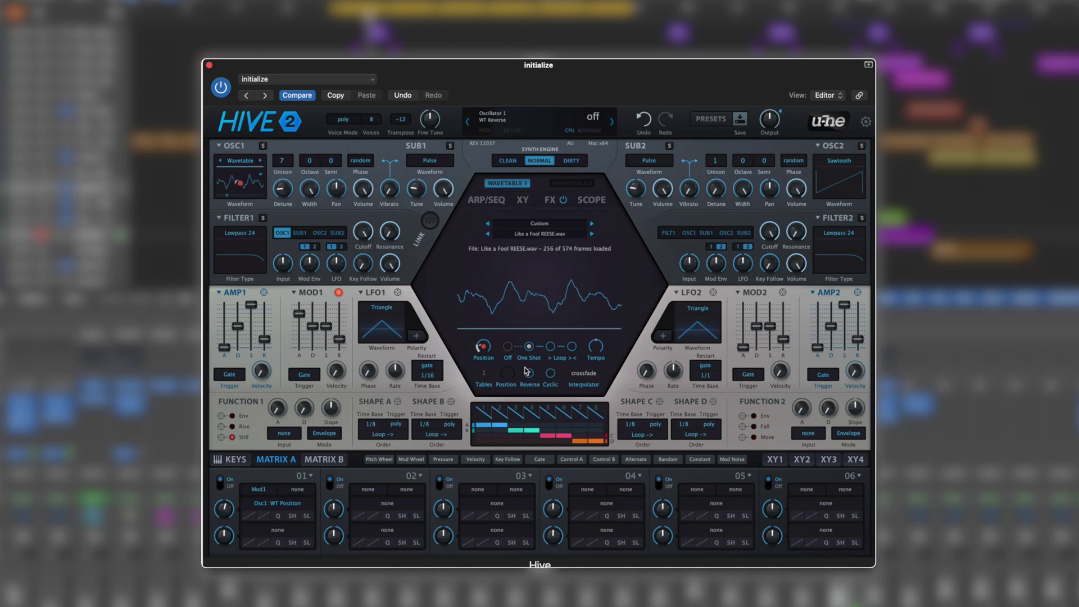
left_click(572, 351)
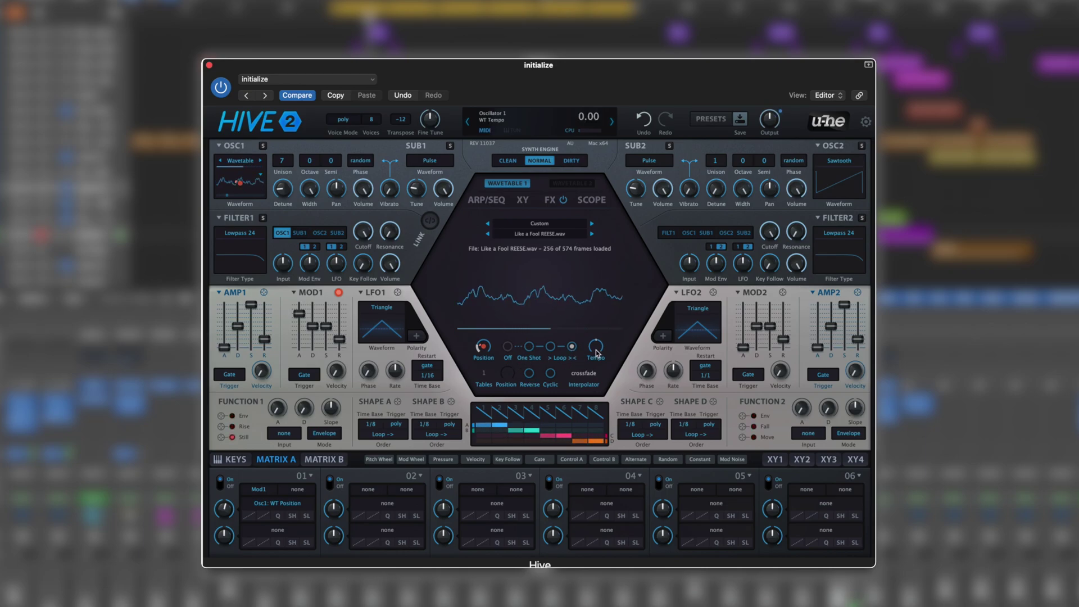
left_click_drag(596, 347, 606, 463)
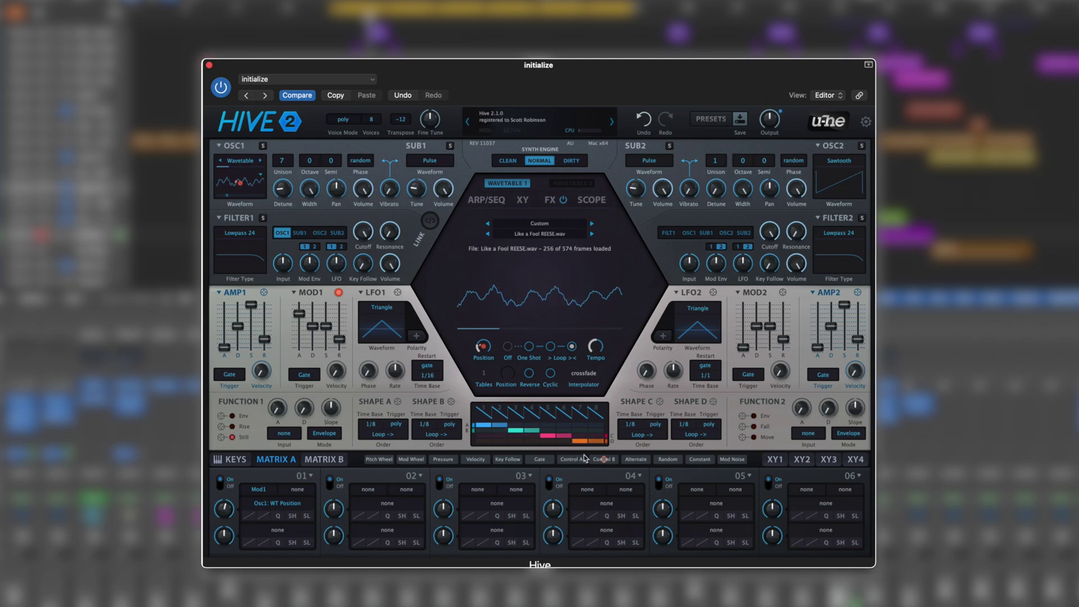
left_click(508, 347)
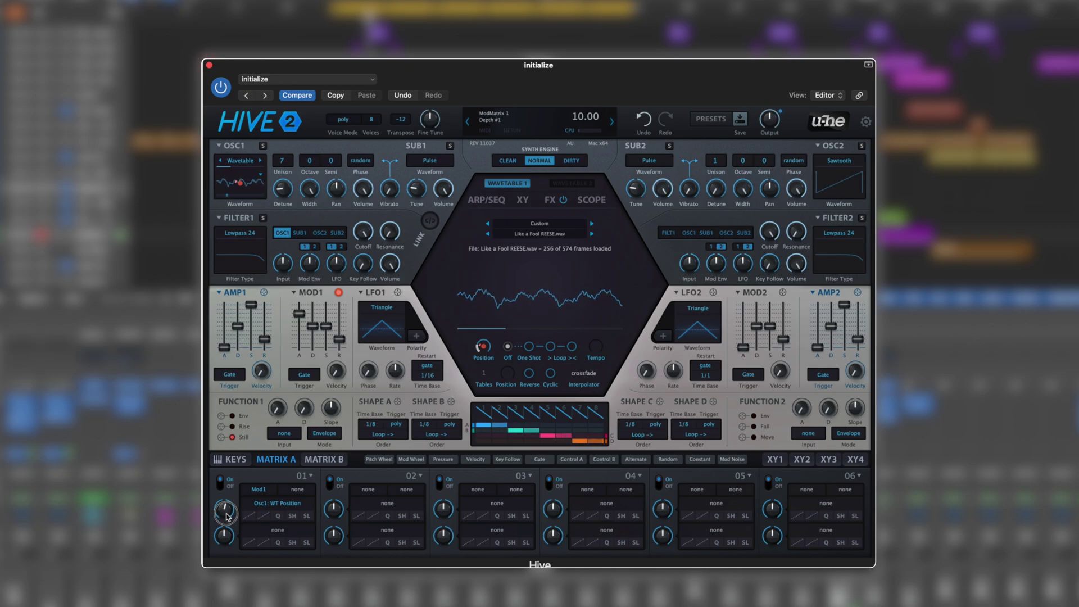
left_click_drag(226, 514, 228, 528)
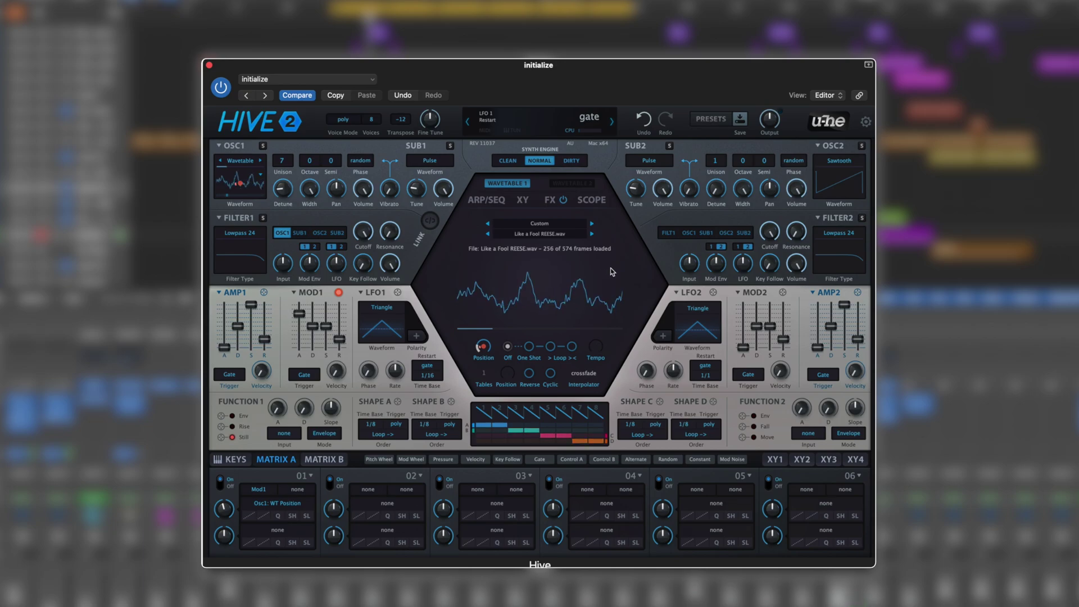
Step Oscillator 1's wavetable to Custom's Like a Fool BREAK.wav
left_click(592, 235)
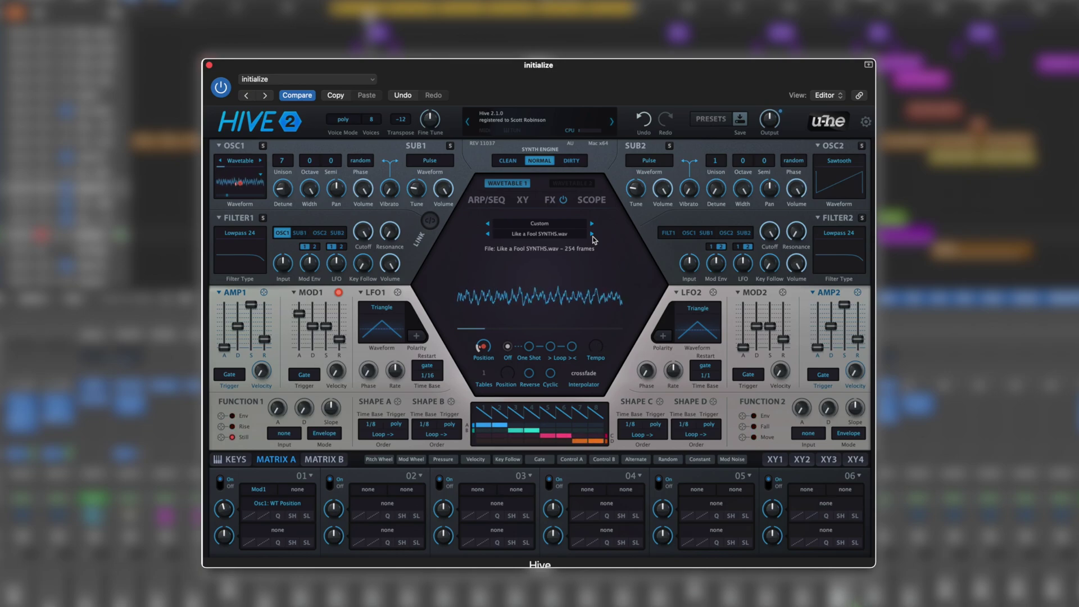
left_click(592, 234)
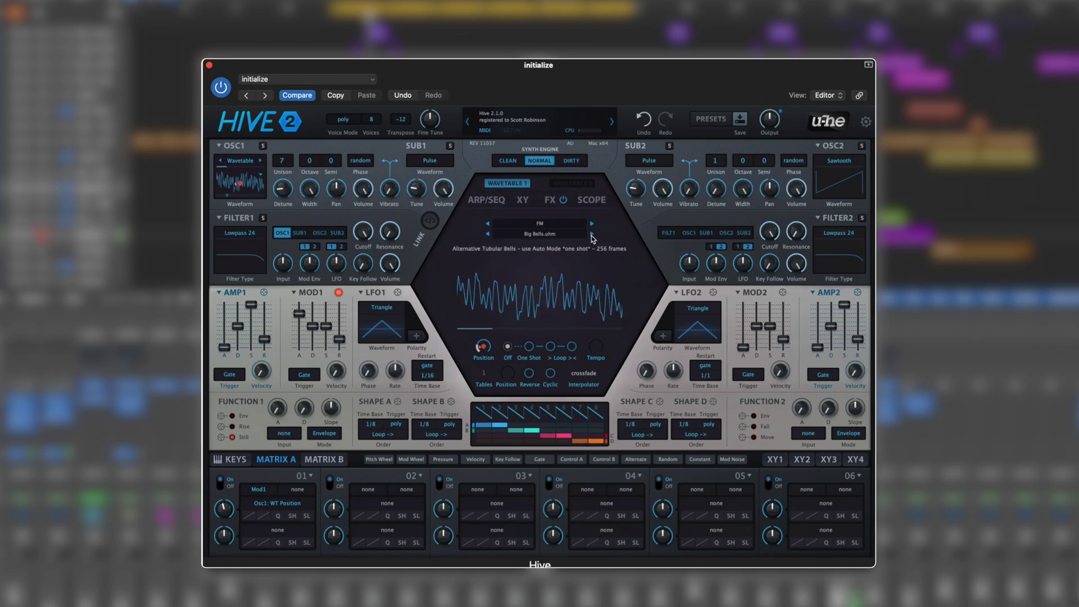
left_click(487, 234)
left_click(488, 234)
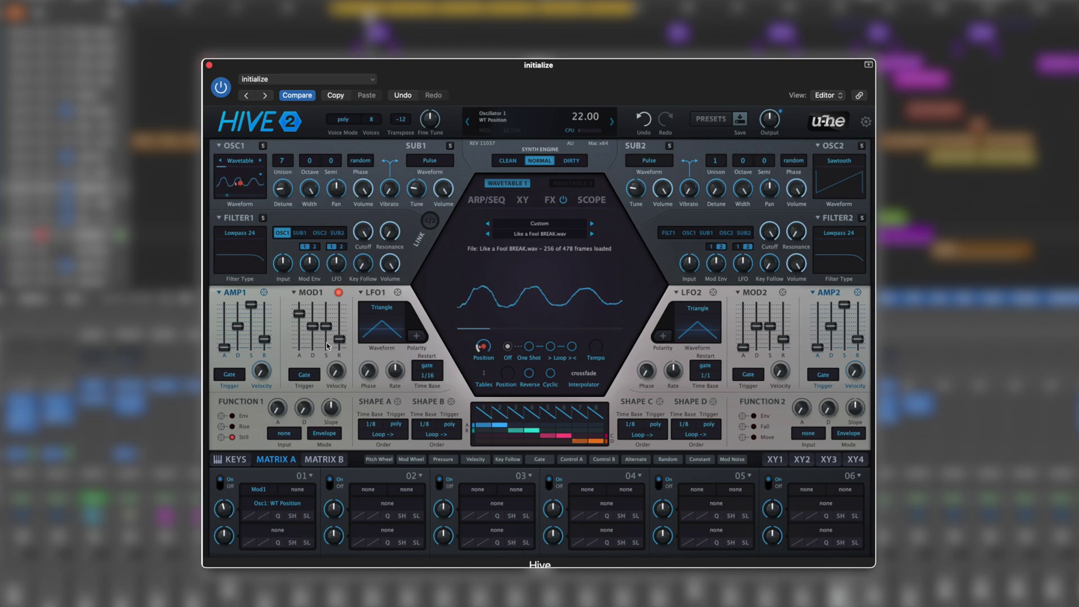
Lengthen mod envelope 1's release to 71 and set the wavetable interpolator to zero phase
left_click_drag(339, 339, 341, 317)
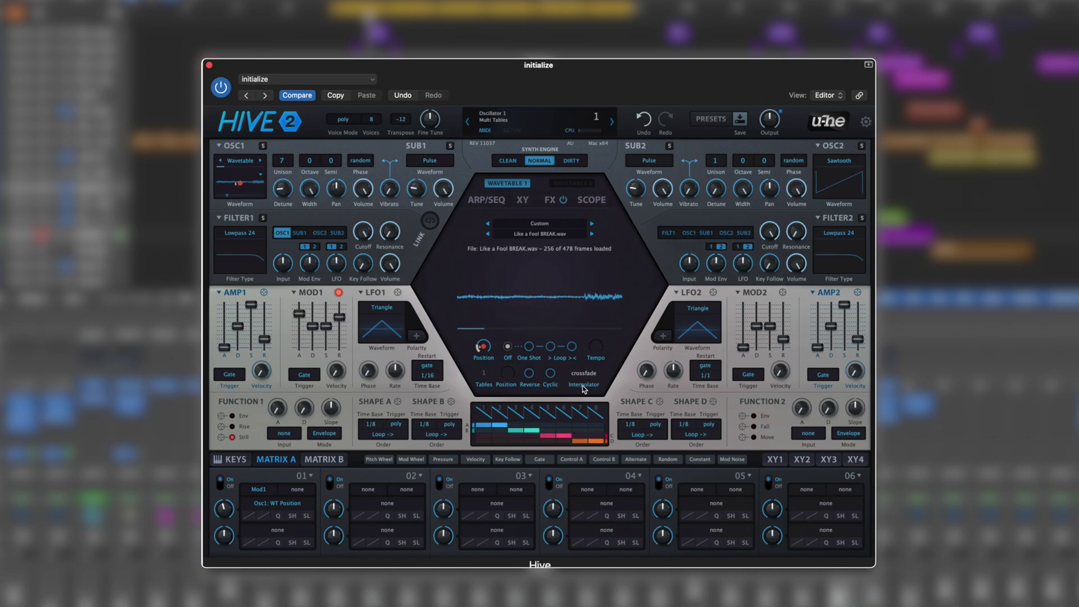
left_click(585, 388)
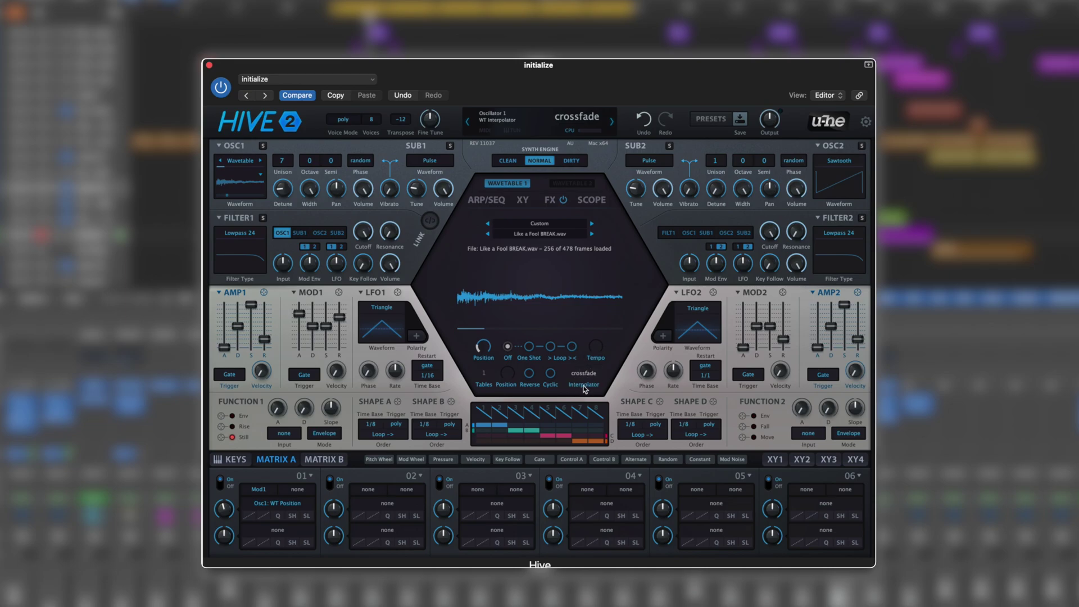
left_click(585, 384)
left_click(598, 373)
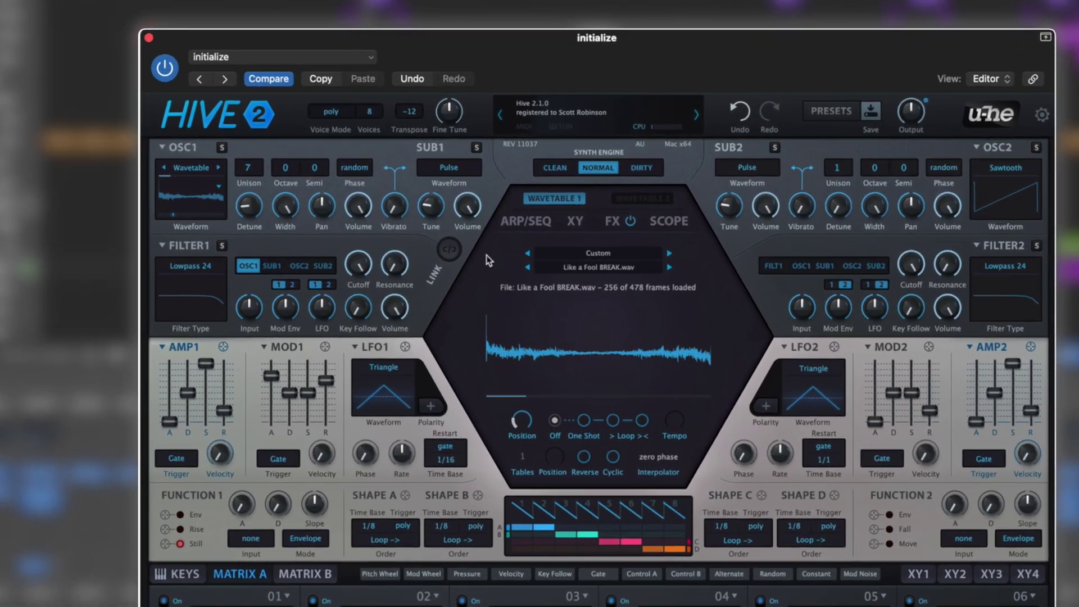
Set Oscillator 1's octave to -1, then compare Clean, Normal and Dirty engines, keeping Dirty
left_click(287, 167)
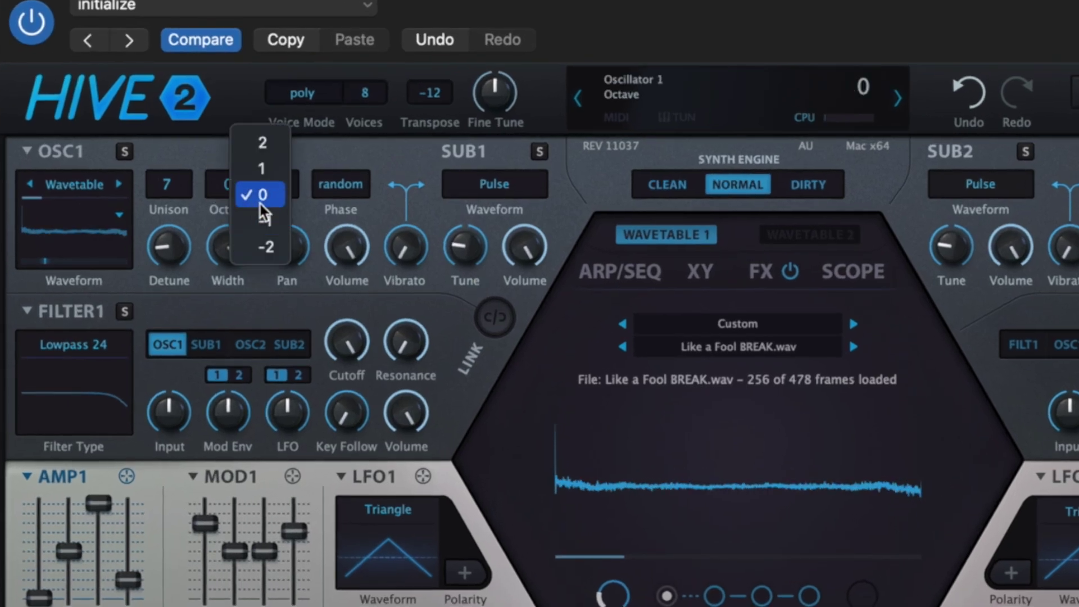
left_click(260, 225)
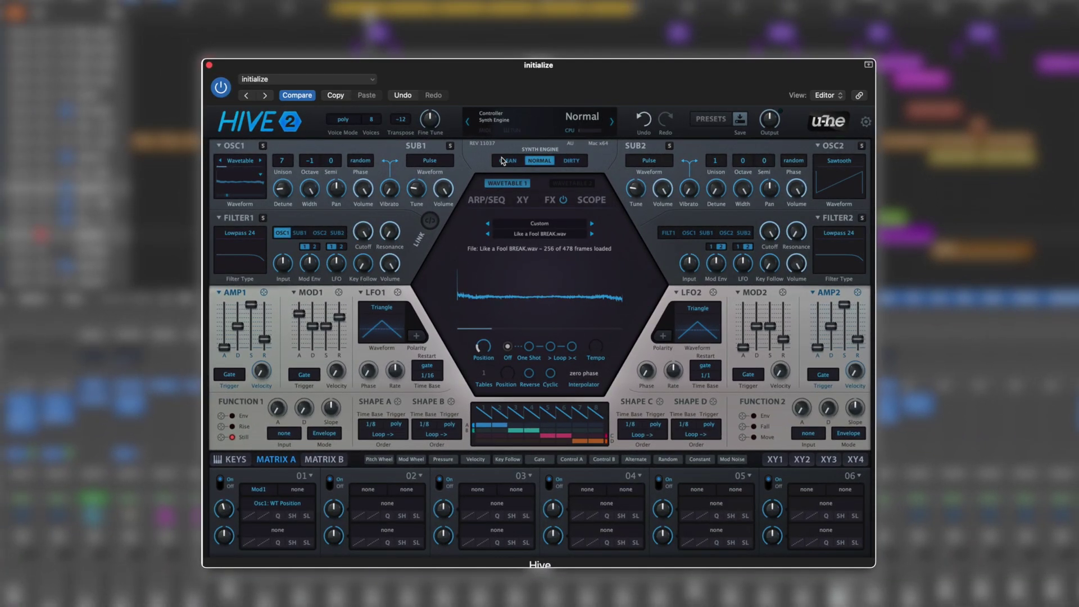
left_click(508, 161)
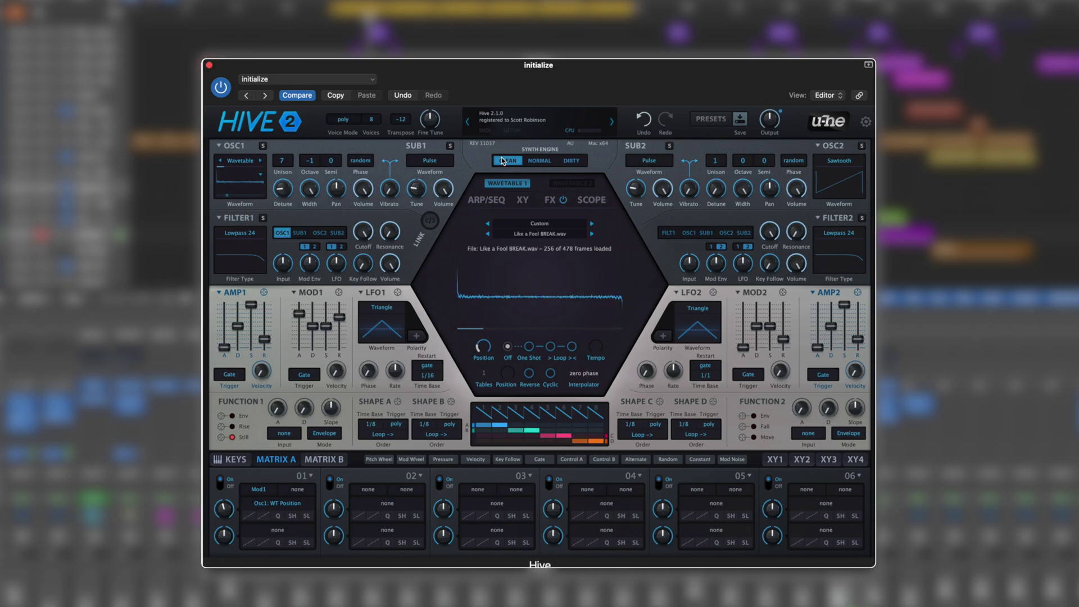
left_click(541, 161)
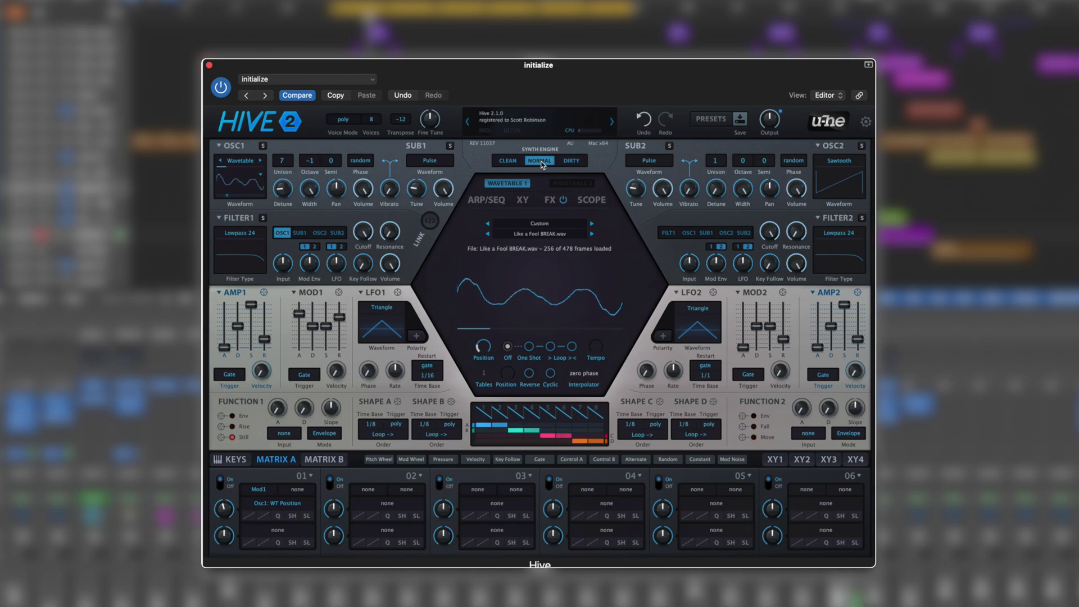
left_click(572, 162)
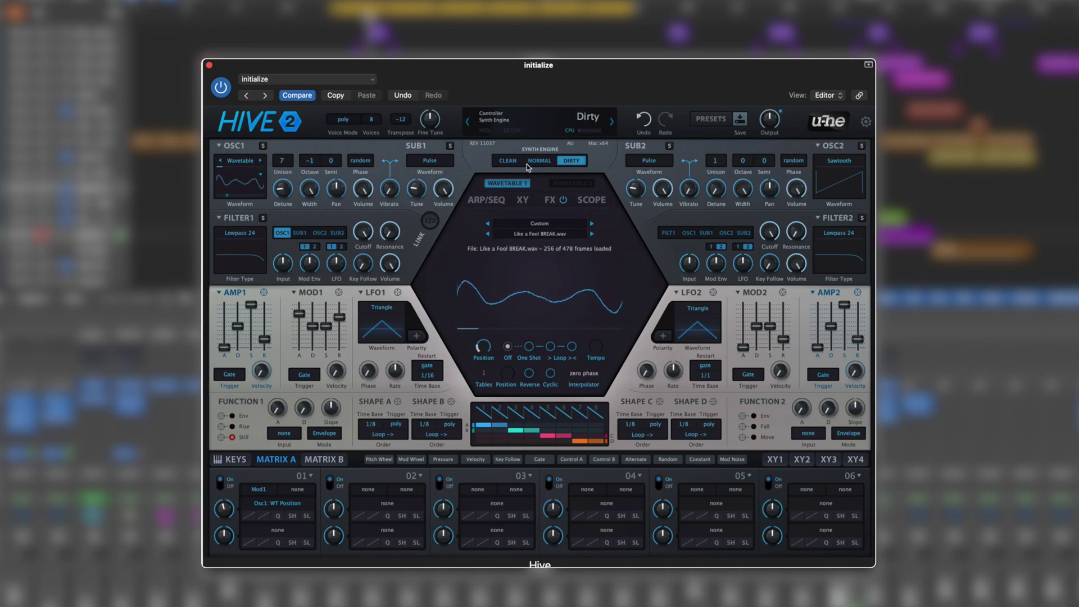
left_click(507, 162)
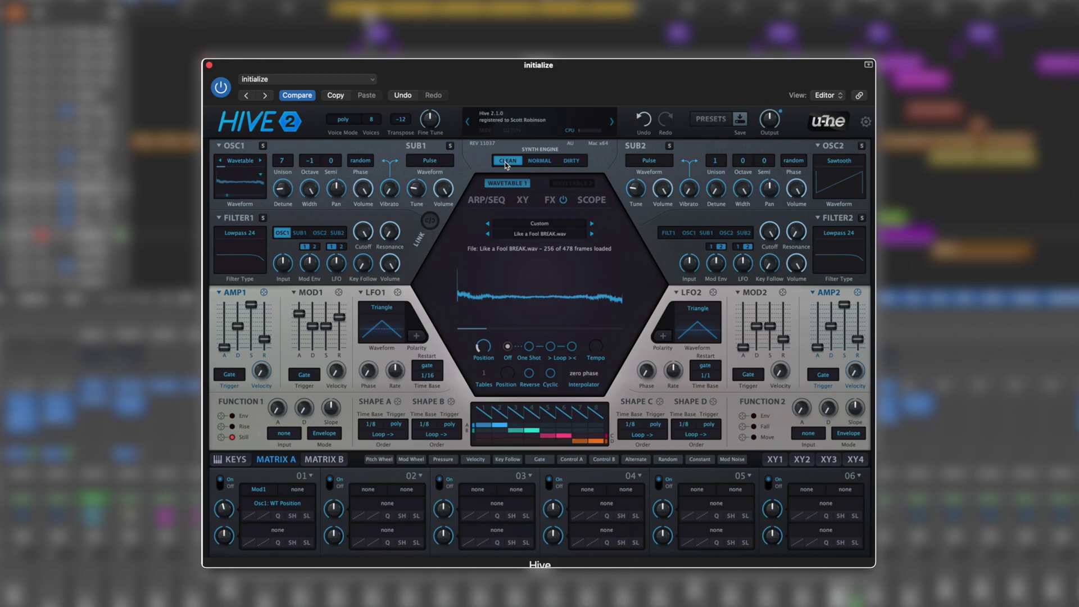
left_click(570, 161)
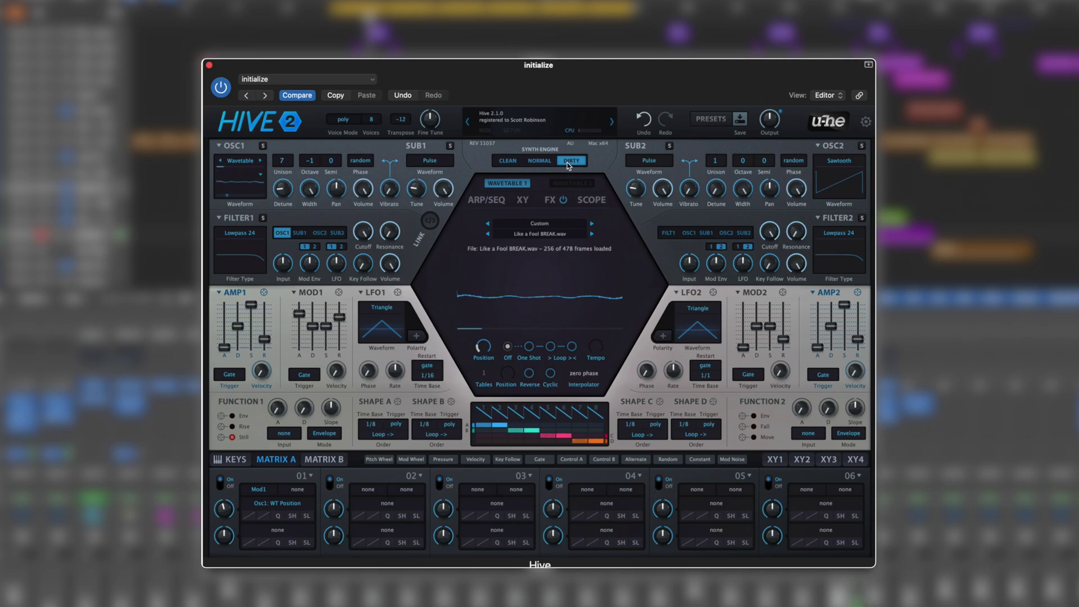
Keep Filter 1 on Lowpass 24 and raise its resonance to 28
left_click(237, 242)
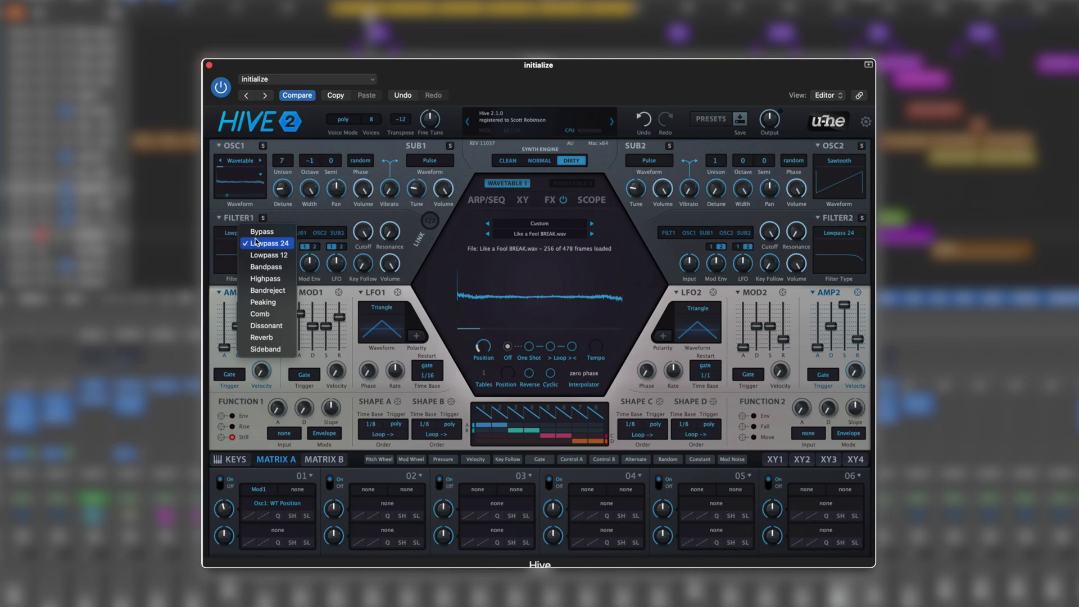
left_click(275, 243)
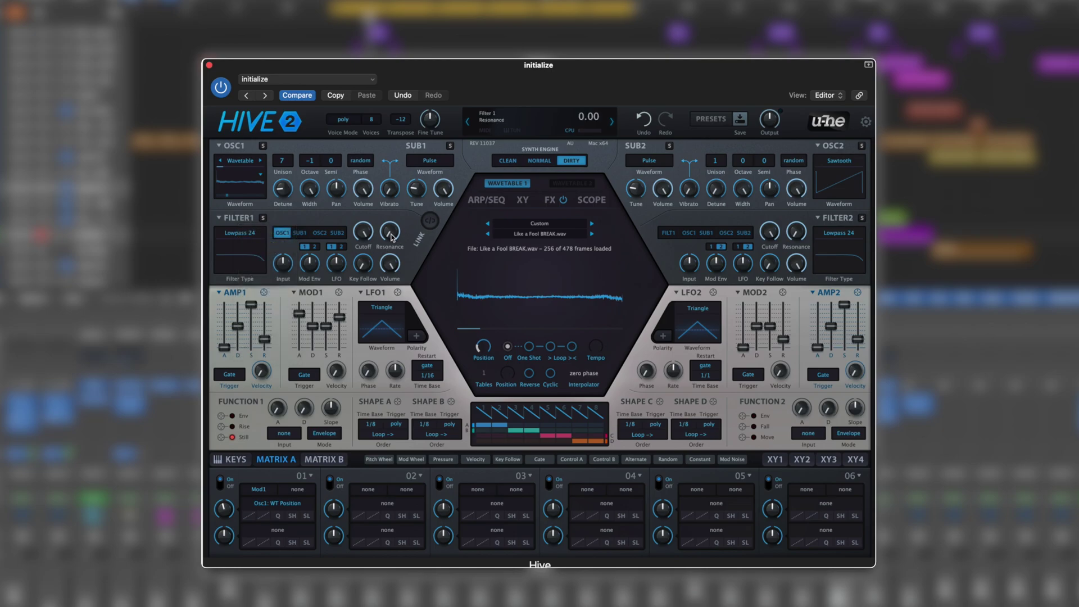
left_click_drag(392, 237, 379, 199)
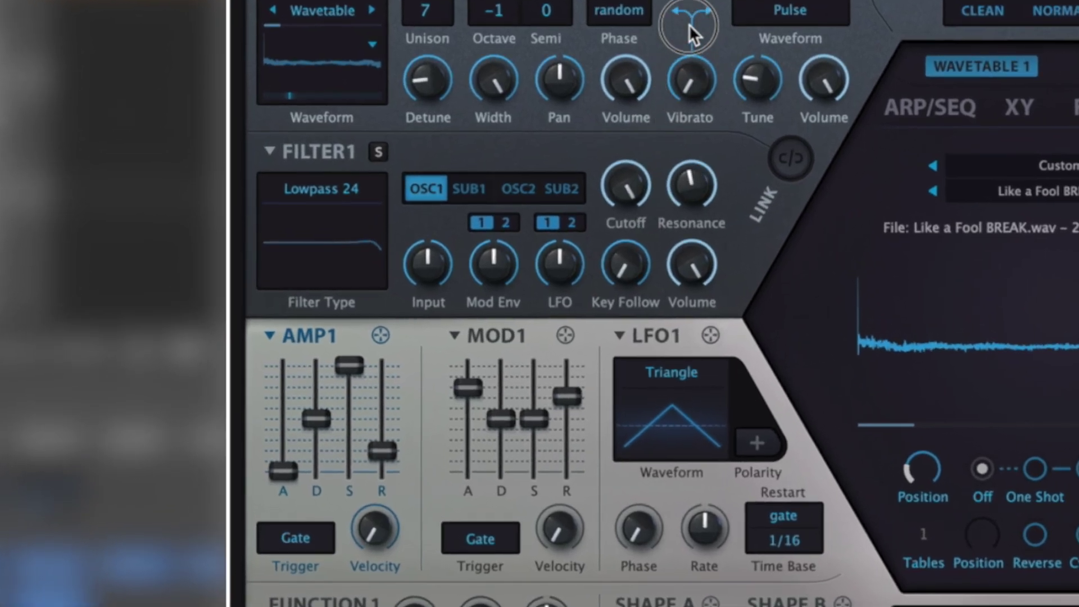
left_click_drag(690, 32, 689, 10)
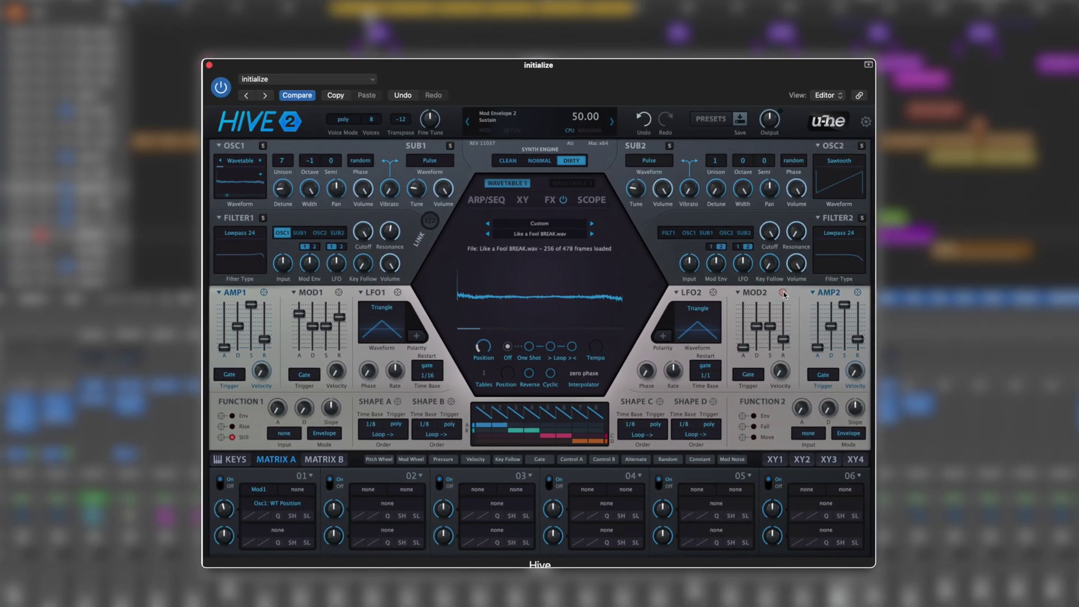
Route Mod Envelope 2 to Filter 1 cutoff at depth 45 with a longer attack
left_click_drag(782, 293, 372, 349)
mouse_move(335, 512)
left_mouse_down()
mouse_move(366, 529)
mouse_move(340, 517)
left_mouse_up()
left_click_drag(743, 347, 744, 316)
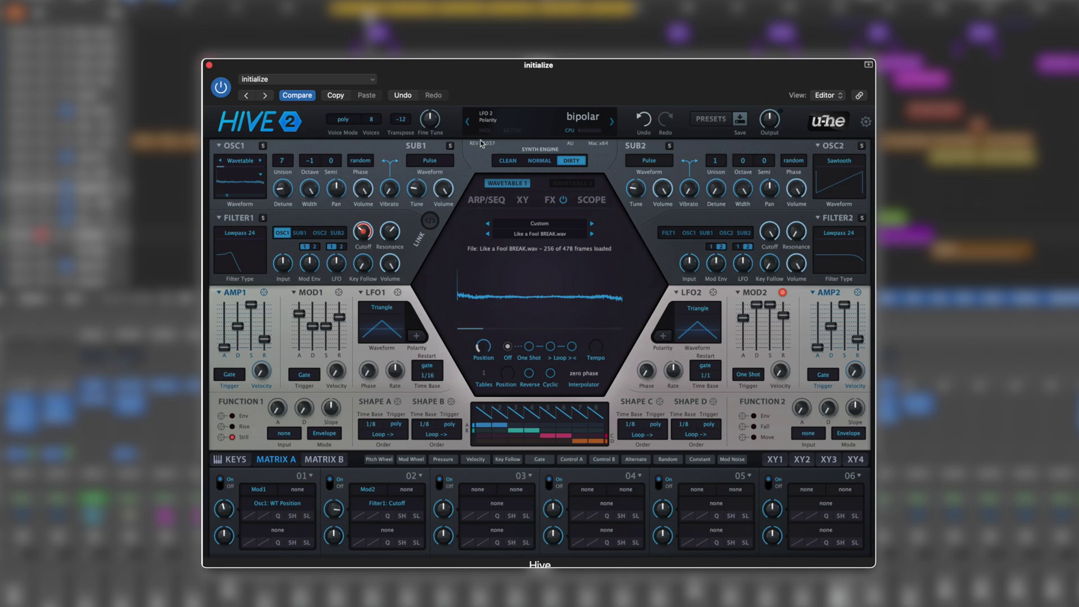
Switch Sub 1 to a Sine waveform, unsolo it, and tune it up toward 24
left_click(441, 161)
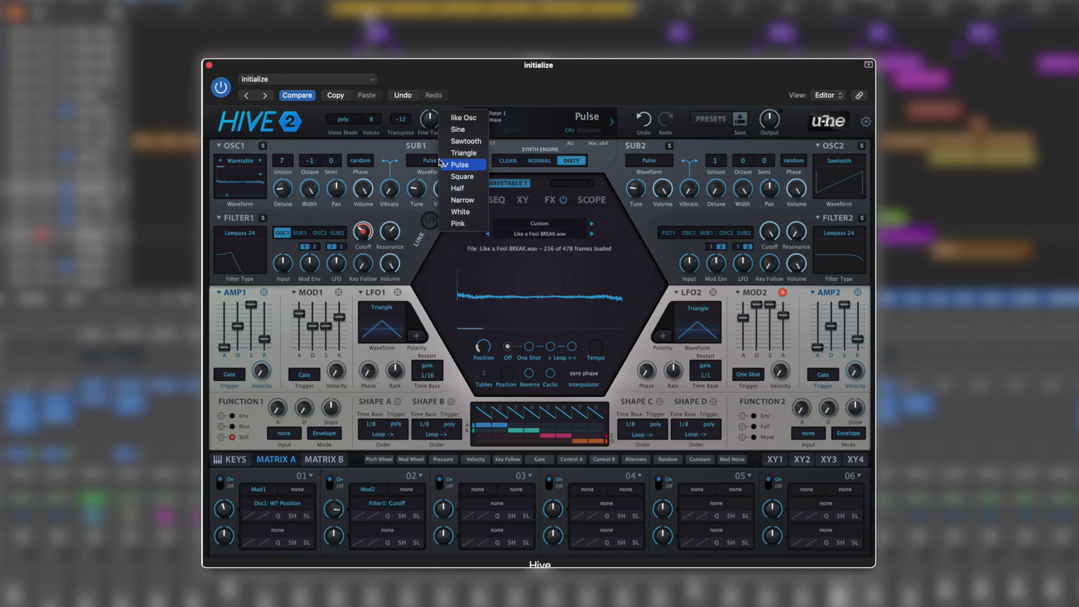
left_click(458, 116)
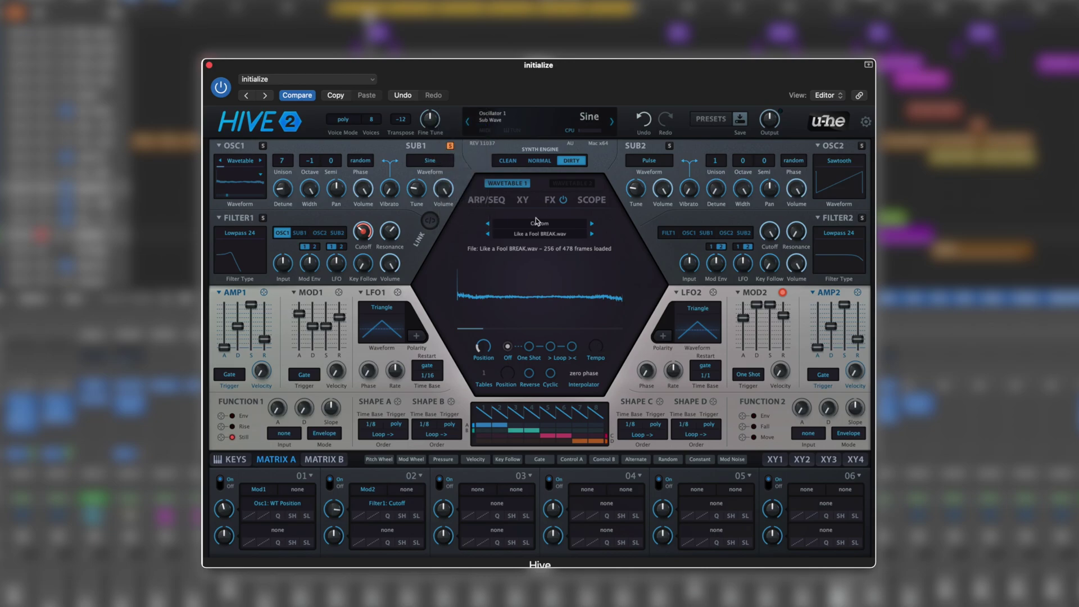
left_click(450, 146)
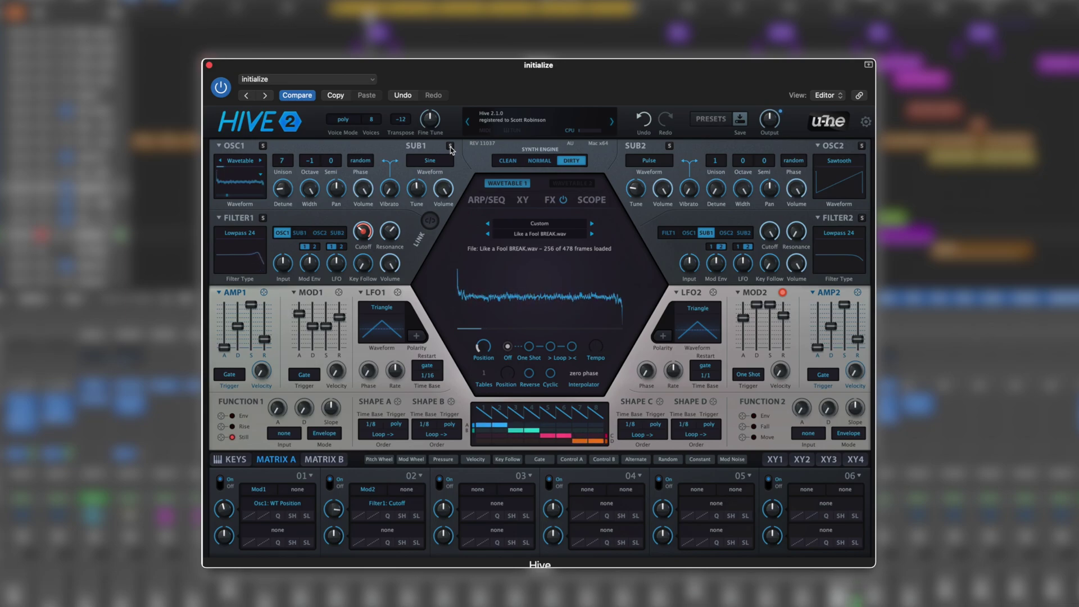
mouse_move(422, 195)
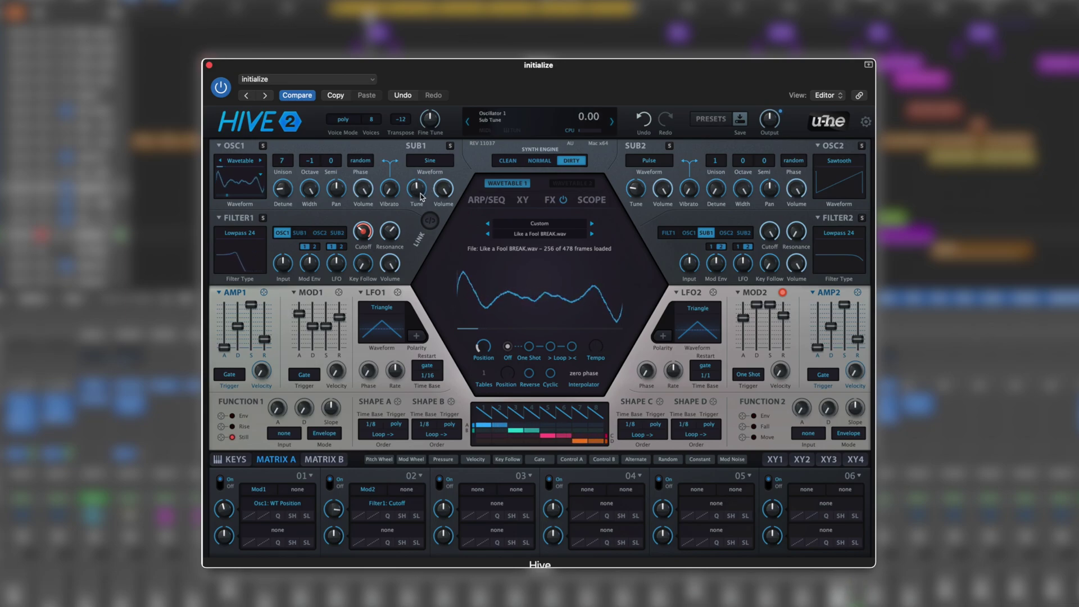
mouse_move(422, 195)
left_mouse_down()
mouse_move(422, 105)
mouse_move(423, 196)
left_mouse_up()
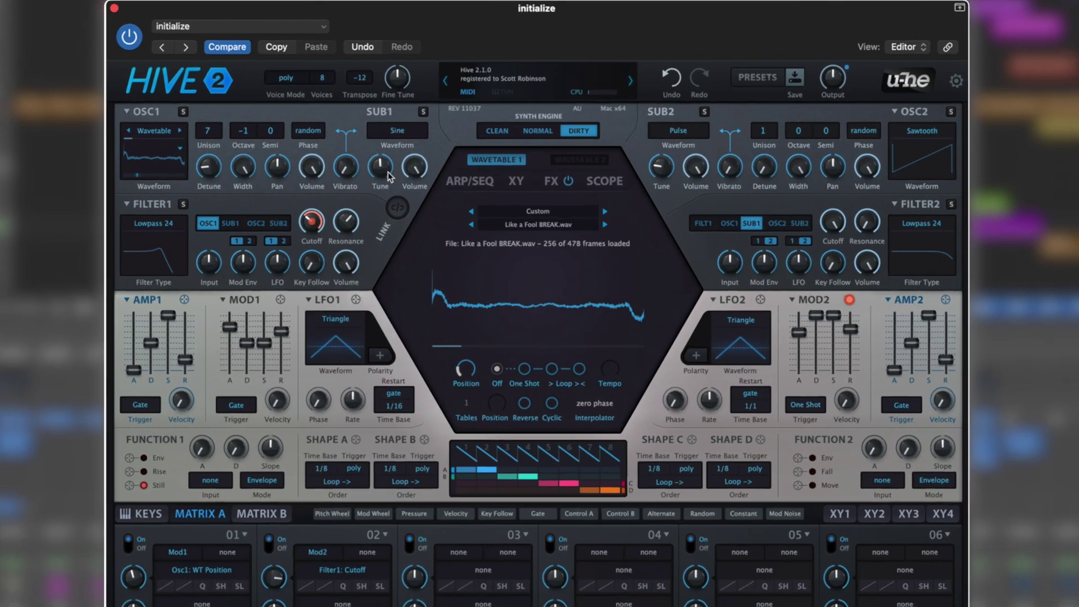
Enable Hard Clip distortion fourth in the effects order, with amount 24
left_click(549, 200)
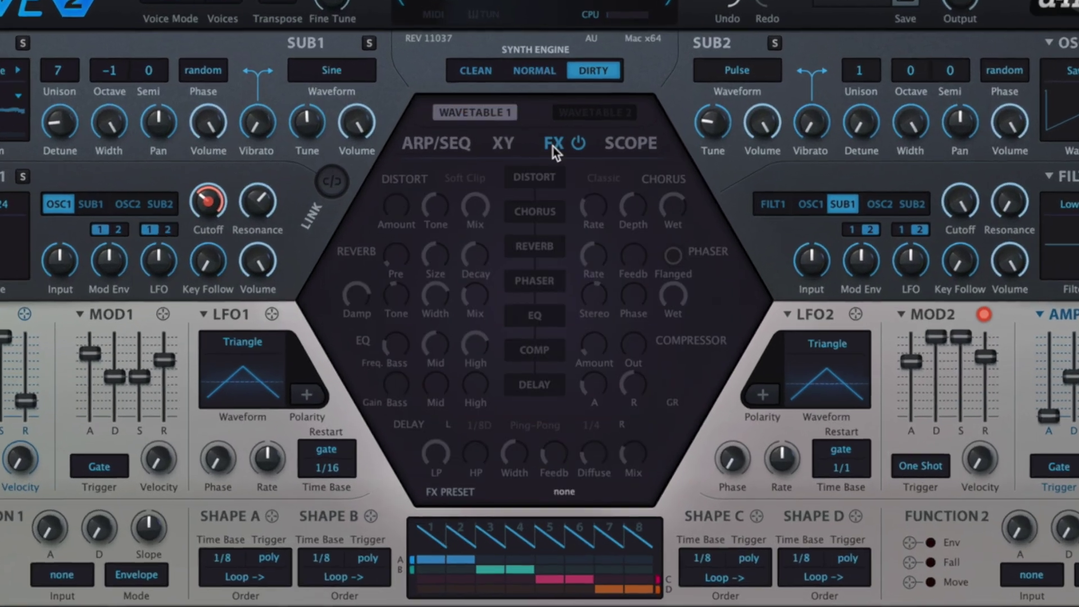
left_click(525, 175)
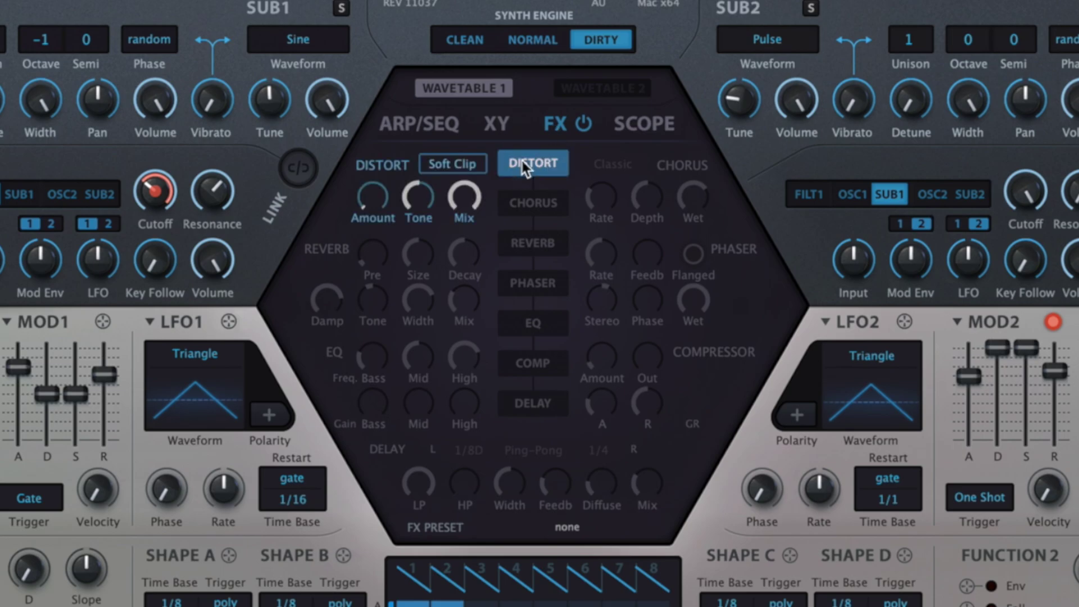
mouse_move(521, 163)
left_mouse_down()
mouse_move(513, 344)
mouse_move(536, 162)
left_mouse_up()
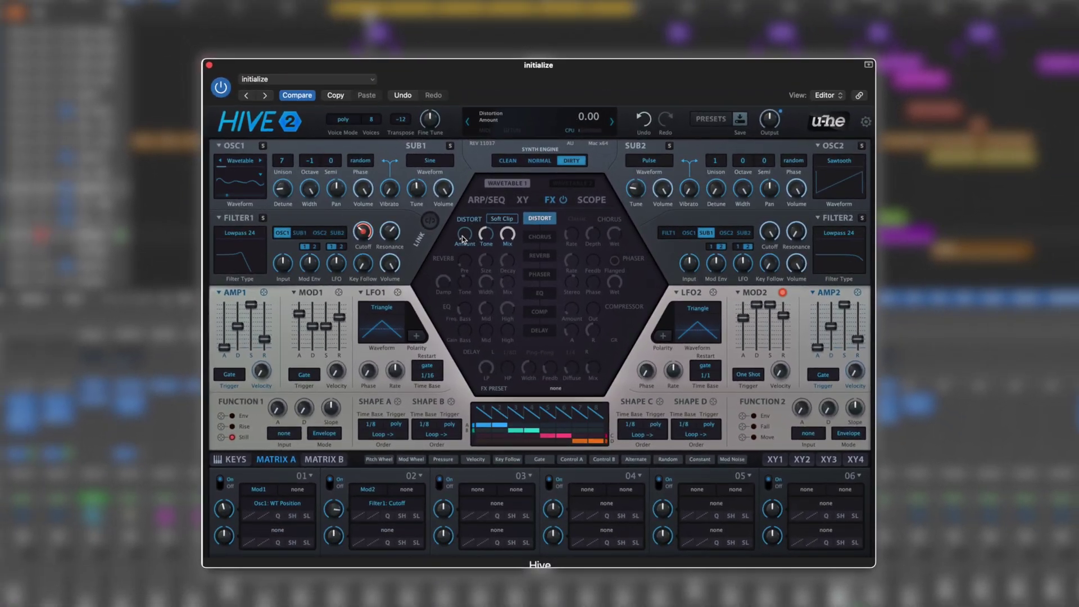
left_click_drag(447, 225, 460, 190)
left_click_drag(464, 242, 465, 230)
left_click(502, 218)
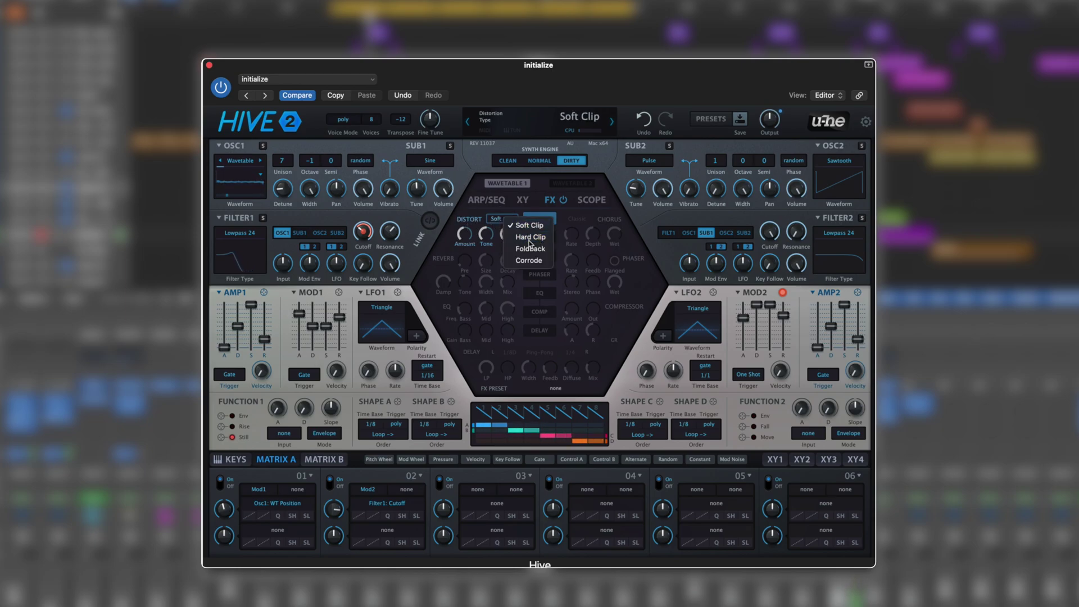
left_click(530, 241)
left_click_drag(464, 241, 462, 243)
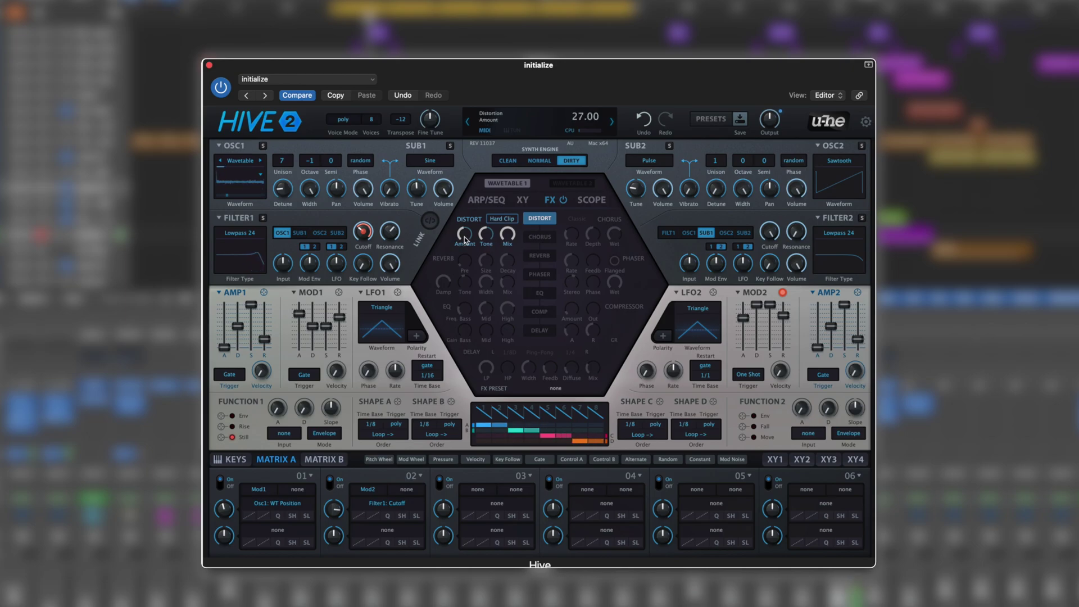
left_click_drag(464, 240, 465, 248)
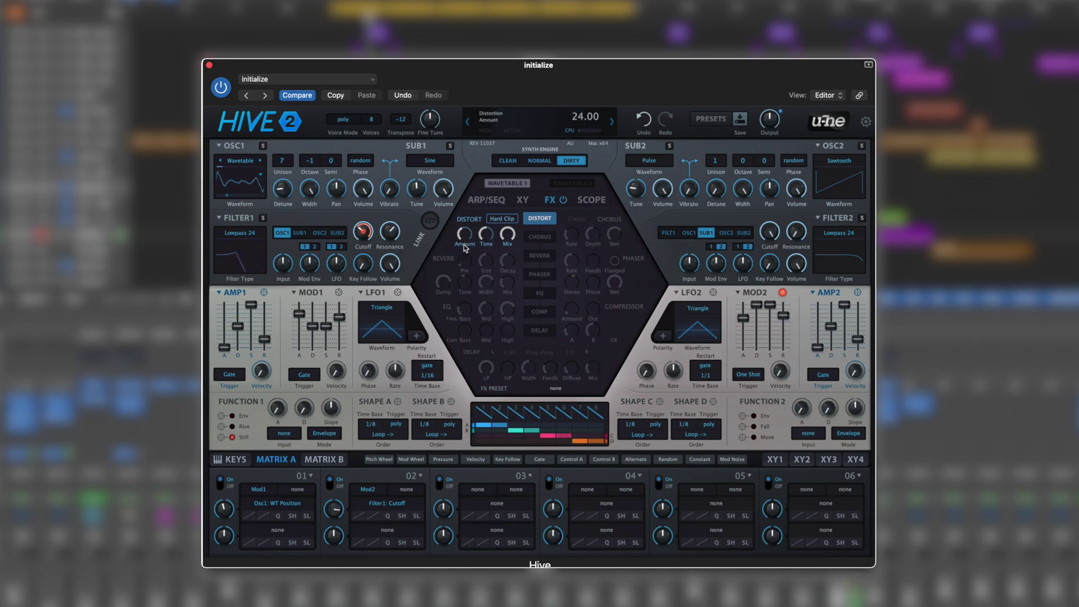
Enable the reverb at mix 18 and turn on the EQ
left_click(539, 256)
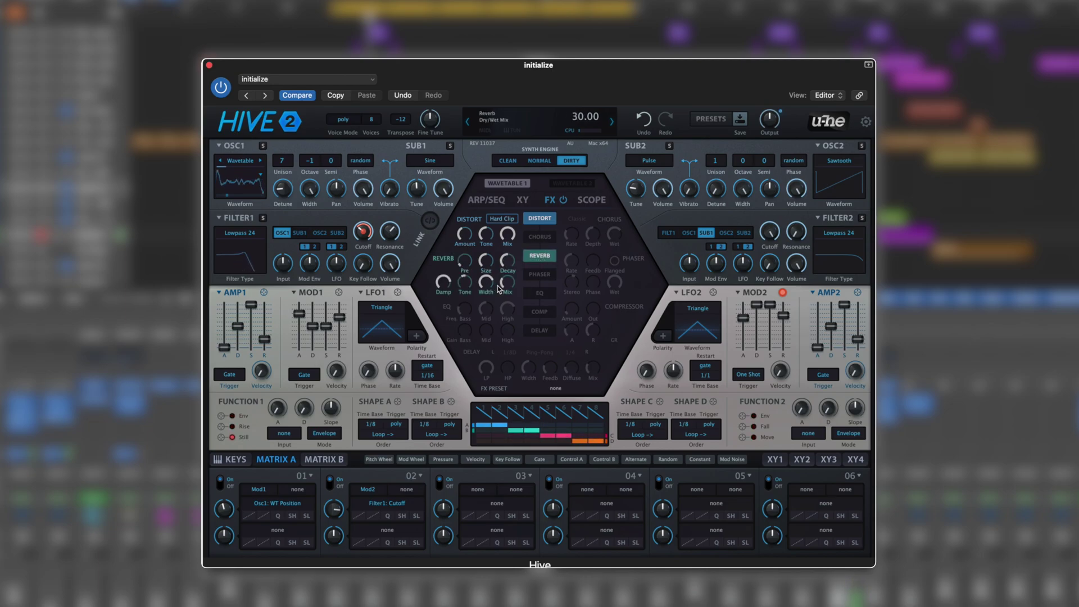
mouse_move(498, 288)
left_mouse_down()
mouse_move(510, 311)
mouse_move(509, 298)
left_mouse_up()
left_click(543, 298)
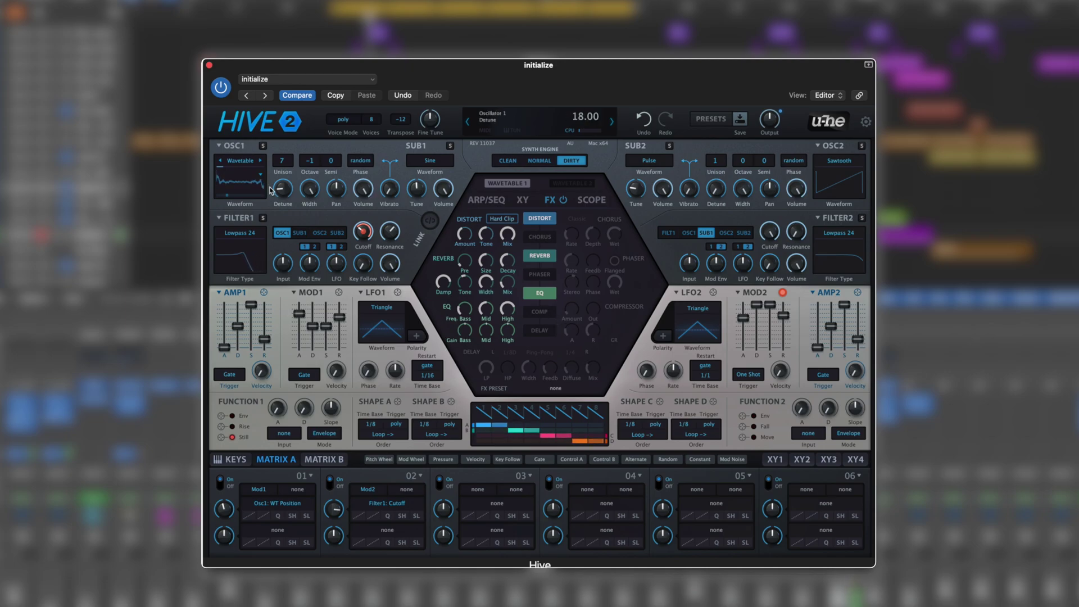
left_click(507, 183)
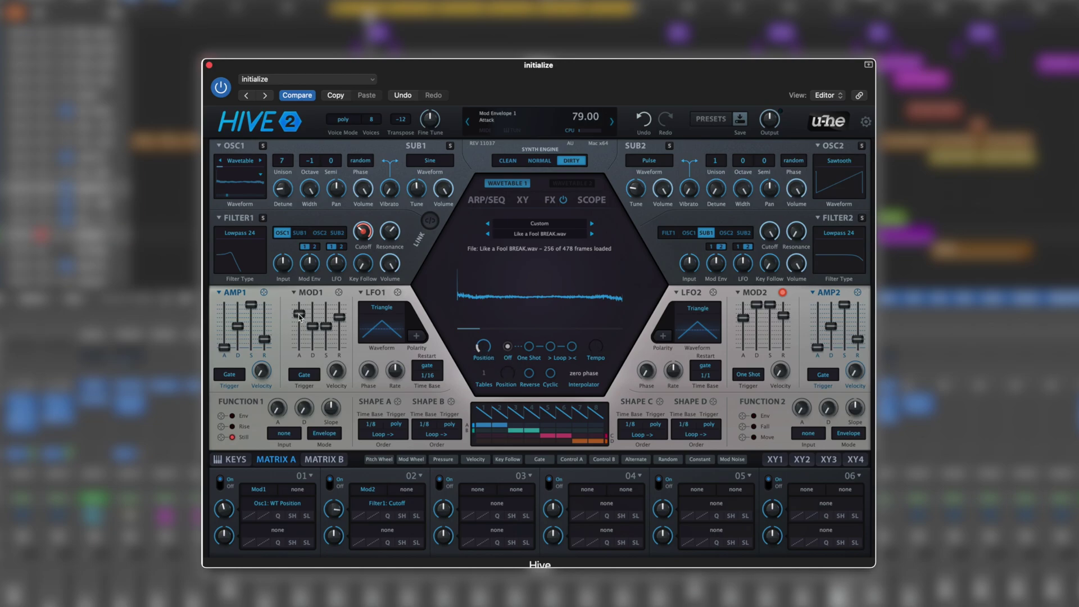
Shorten Mod Envelope 1's attack to 60 and feed Filter 1's output into Filter 2
mouse_move(300, 318)
left_mouse_down()
mouse_move(298, 341)
mouse_move(300, 319)
left_mouse_up()
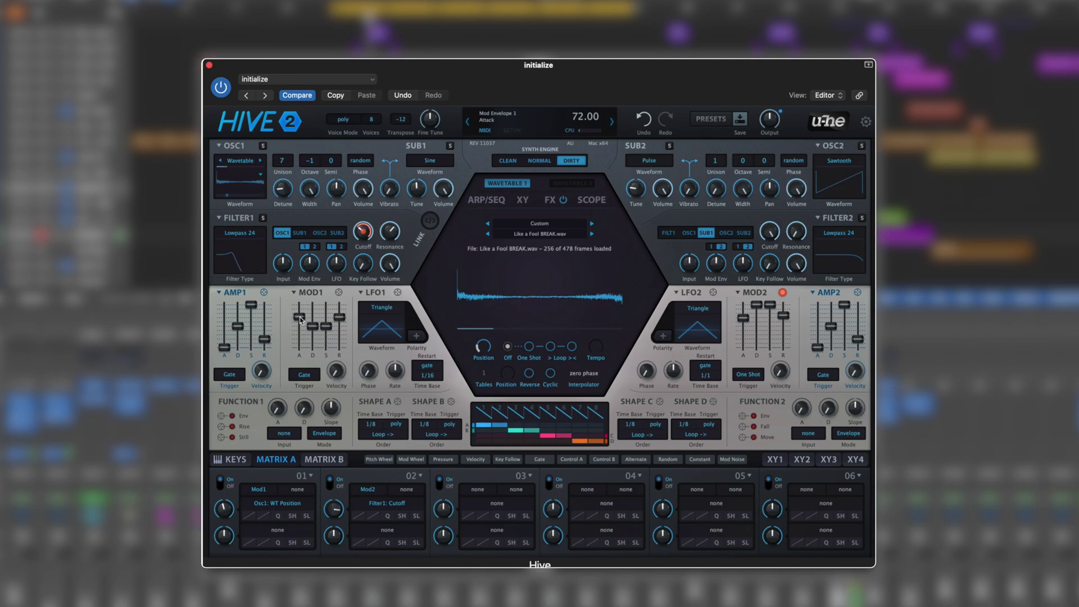
left_click(662, 234)
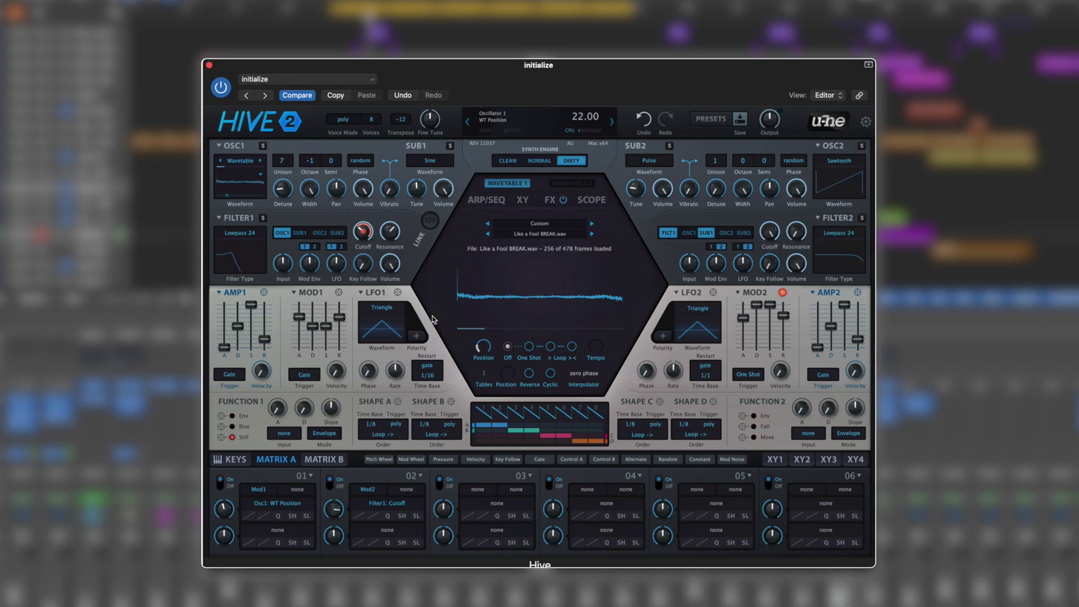
Route LFO 1 to Filter 2 cutoff at about 66 depth
left_click_drag(397, 292, 768, 232)
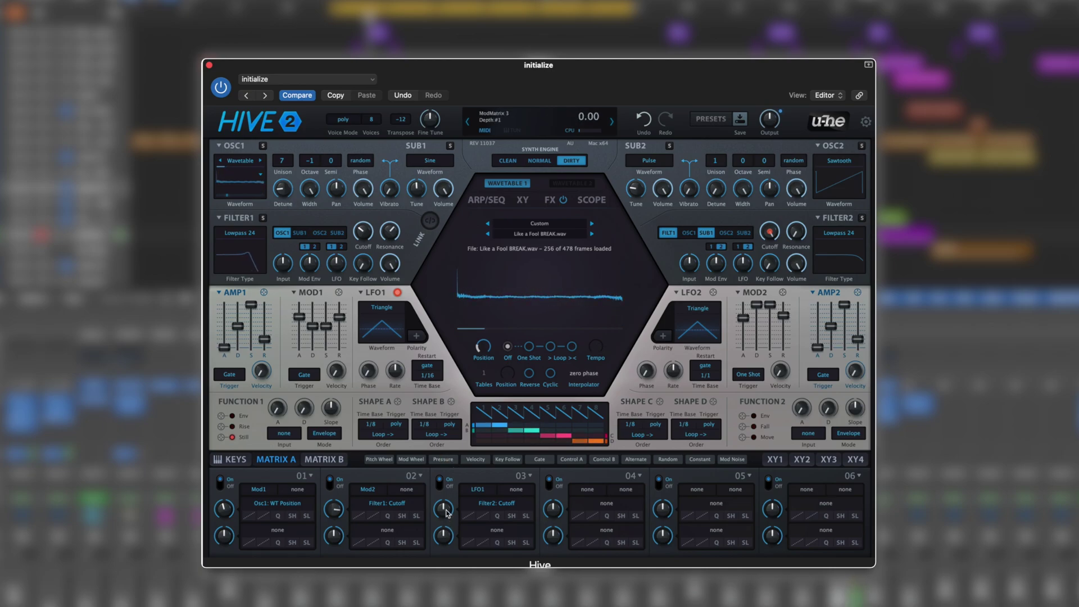
left_click_drag(443, 508, 450, 483)
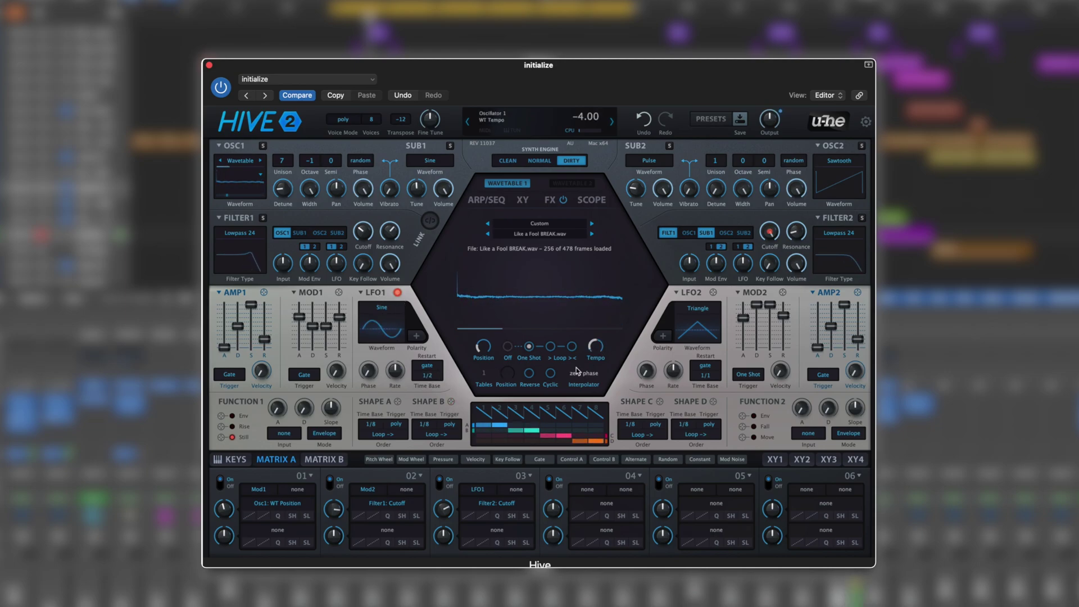
mouse_move(443, 509)
left_mouse_down()
mouse_move(440, 457)
mouse_move(453, 573)
mouse_move(453, 461)
mouse_move(450, 497)
left_mouse_up()
Set wavetable playback to Loop, LFO 1 rate to 1/4, and LFO-to-cutoff depth to 69
left_click(550, 347)
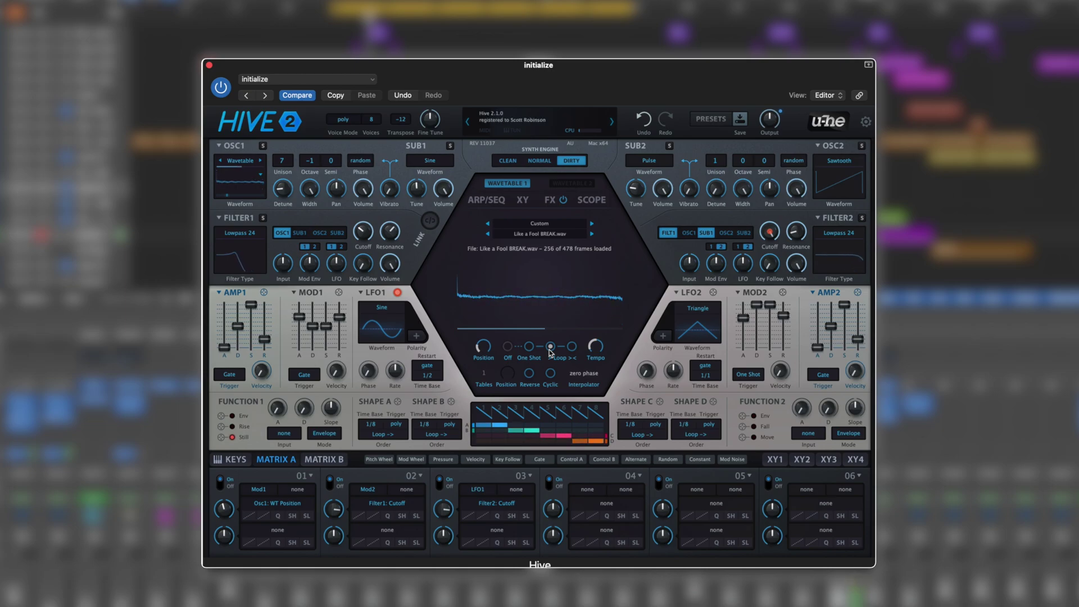
left_click(428, 375)
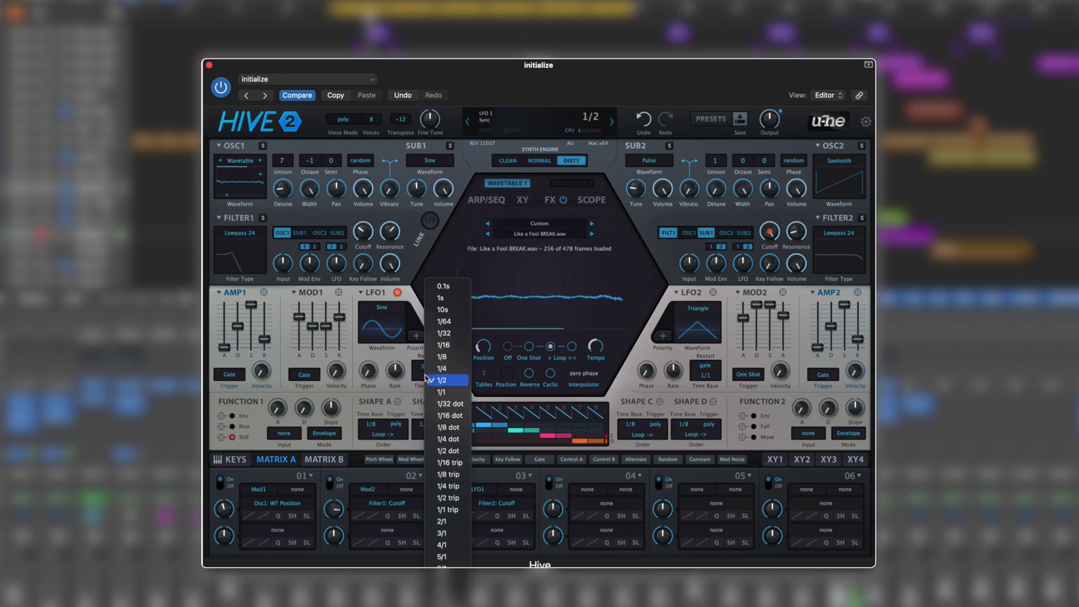
left_click(448, 369)
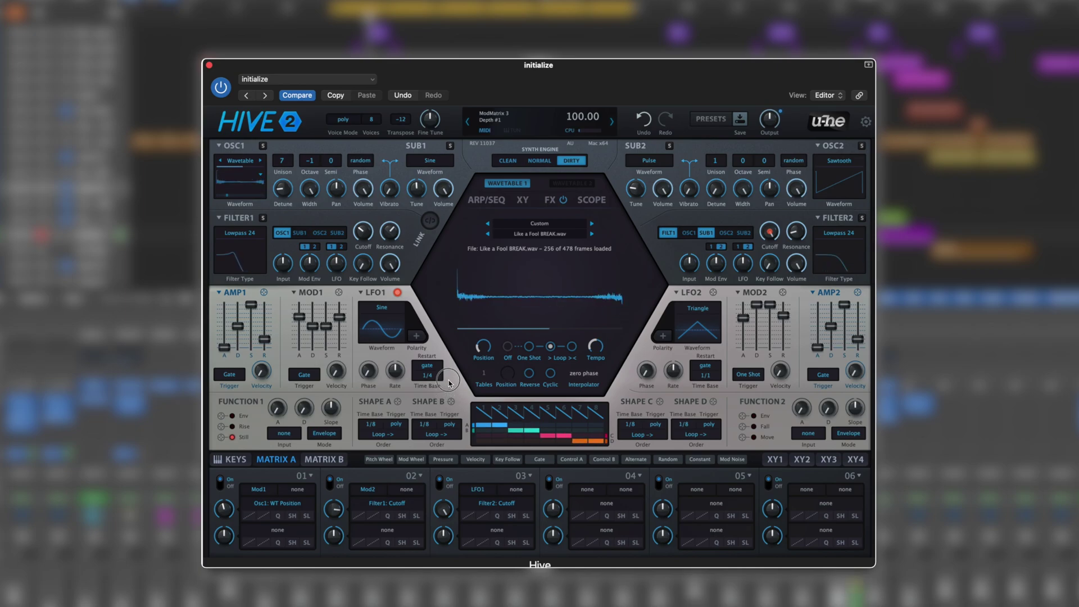
mouse_move(444, 508)
left_mouse_down()
mouse_move(444, 539)
mouse_move(448, 516)
left_mouse_up()
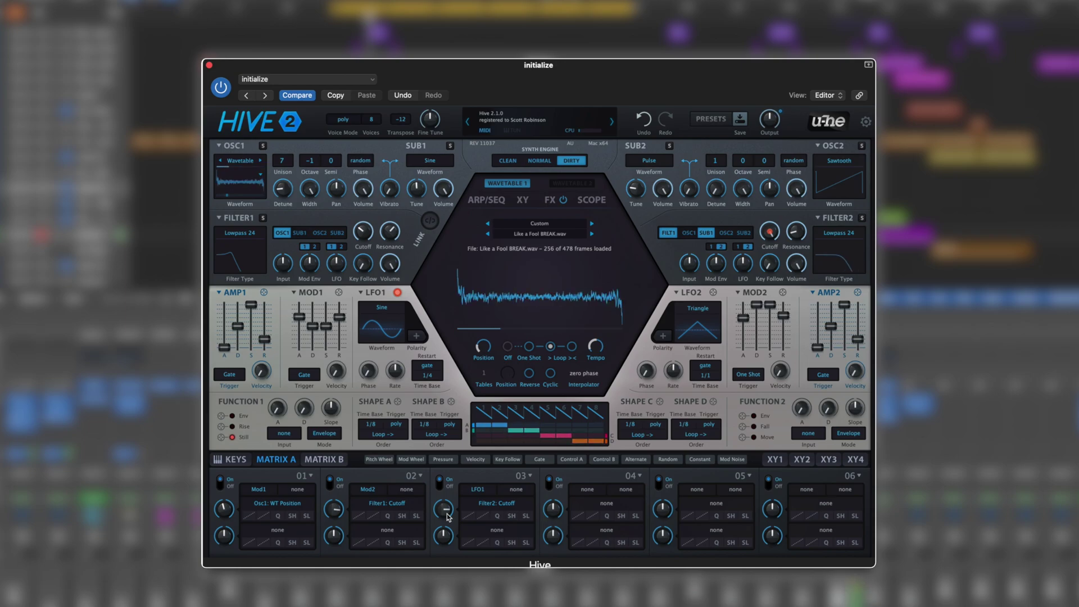
left_click(487, 201)
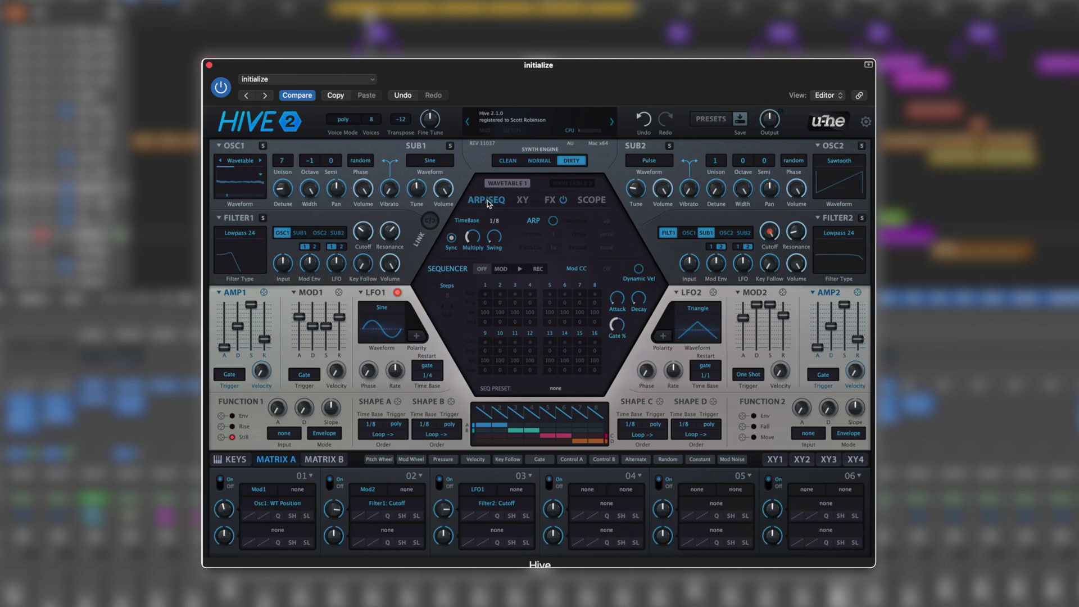